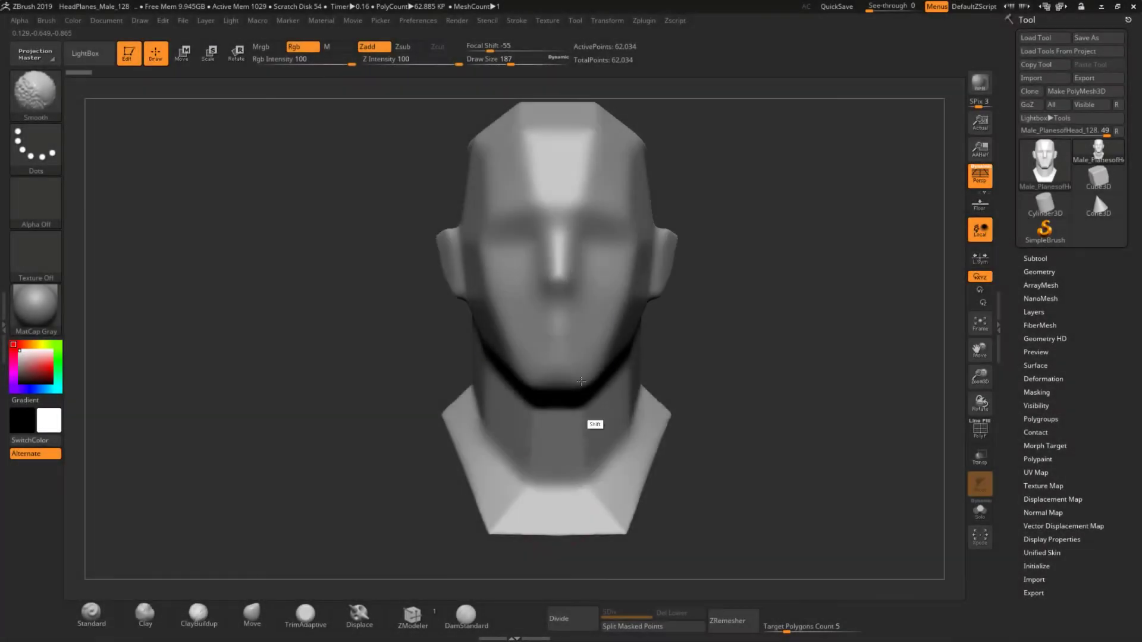
# - Orbit the faceted head-planes model to a rear three-quarter view
pyautogui.moveTo(571, 351); pyautogui.dragTo(631, 91)
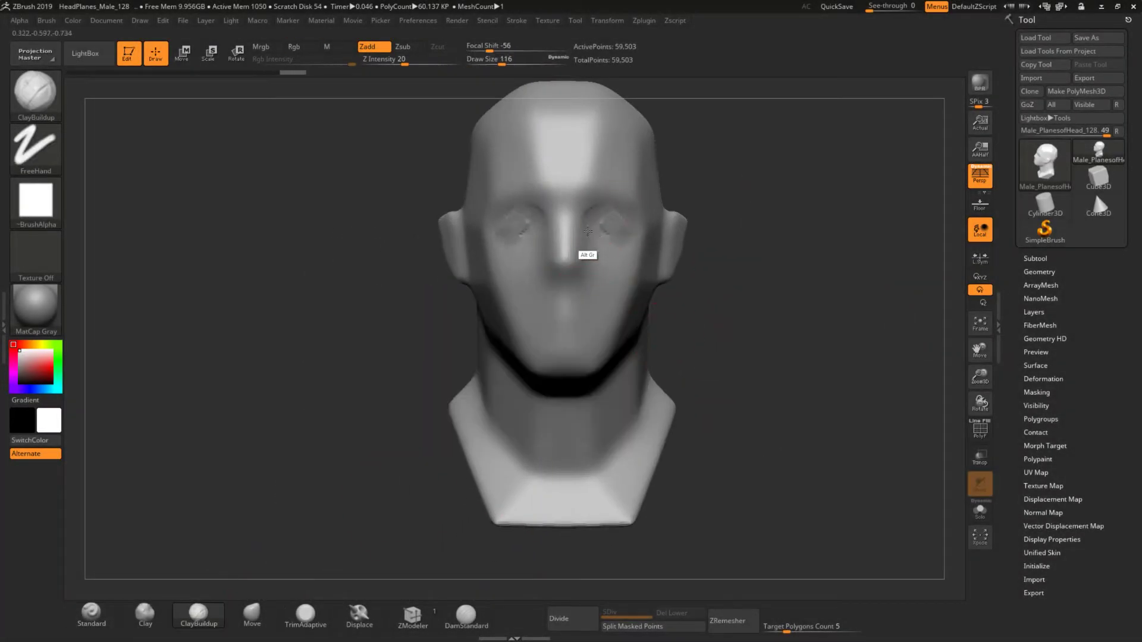
# - Enlarge the brush, turn to a close side profile, then shrink it with sharper falloff
pyautogui.press('s')
pyautogui.moveTo(533, 322); pyautogui.dragTo(548, 305)
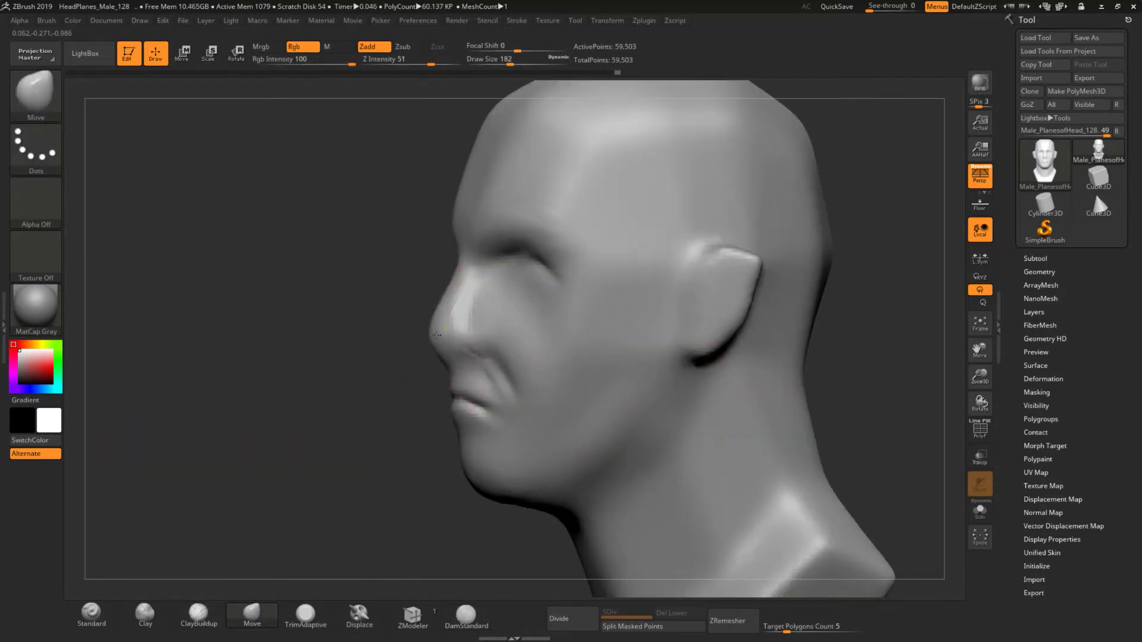
pyautogui.moveTo(437, 336); pyautogui.dragTo(473, 431)
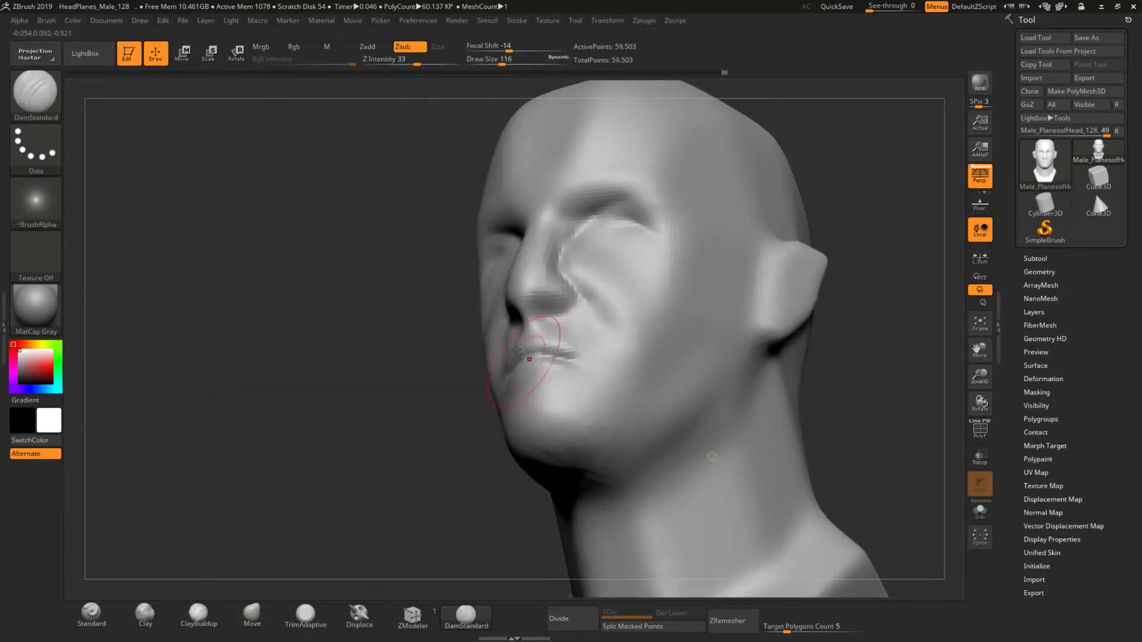
pyautogui.moveTo(287, 423); pyautogui.dragTo(380, 425)
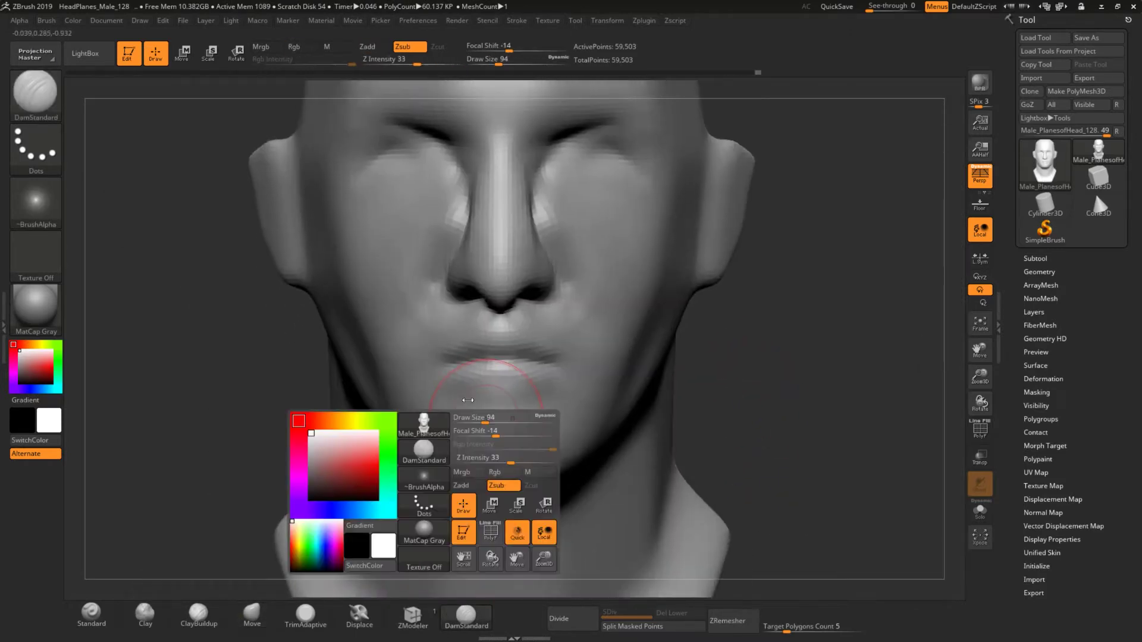
pyautogui.moveTo(469, 399); pyautogui.dragTo(452, 387)
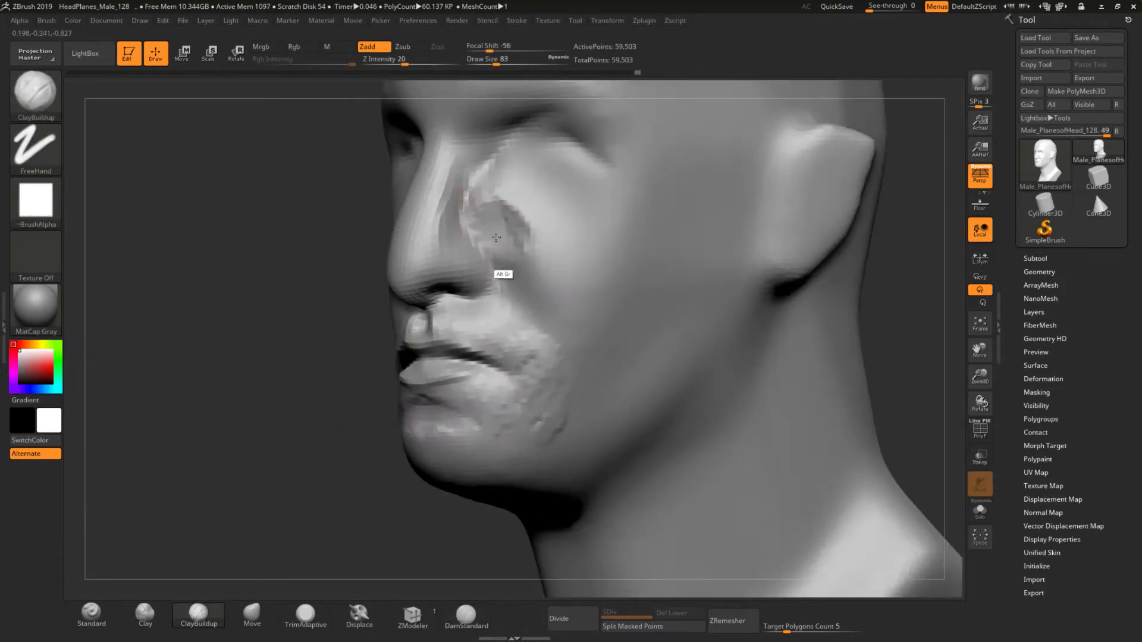
# - Smooth the rough clay strokes on the cheek and temple groove, then face forward
pyautogui.moveTo(496, 237)
pyautogui.keyDown('shift'); pyautogui.mouseDown()
pyautogui.moveTo(543, 230)
pyautogui.moveTo(559, 309)
pyautogui.mouseUp(); pyautogui.keyUp('shift')
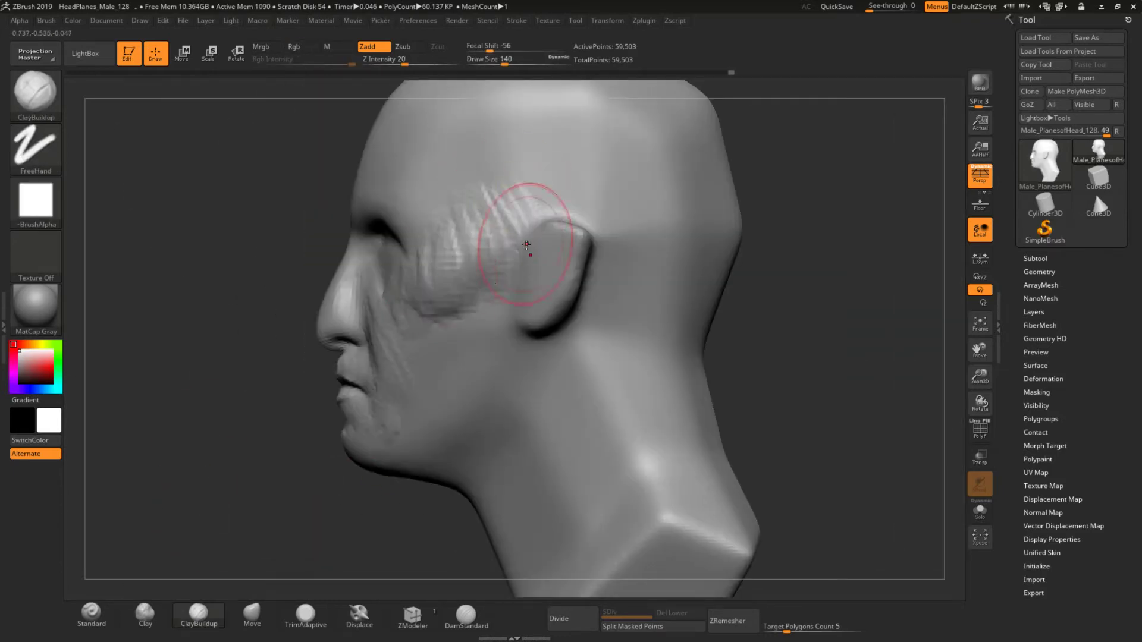
pyautogui.keyDown('shift'); pyautogui.moveTo(535, 230); pyautogui.dragTo(458, 250); pyautogui.keyUp('shift')
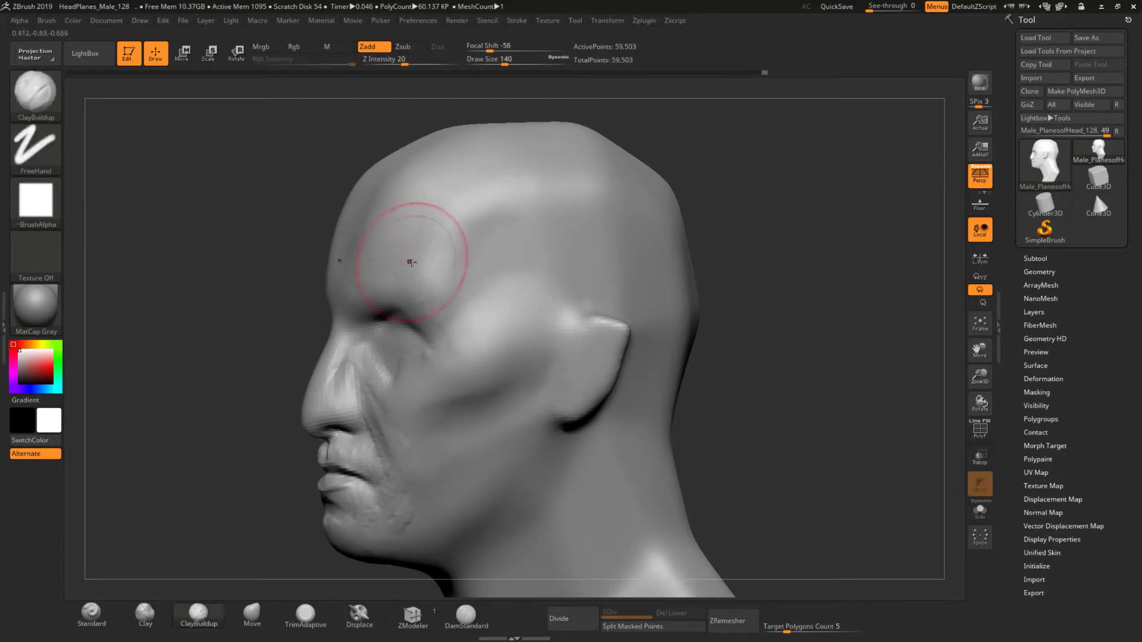
pyautogui.moveTo(497, 222)
pyautogui.keyDown('shift'); pyautogui.mouseDown()
pyautogui.moveTo(484, 217)
pyautogui.moveTo(475, 250)
pyautogui.moveTo(506, 324)
pyautogui.mouseUp(); pyautogui.keyUp('shift')
pyautogui.moveTo(506, 324); pyautogui.dragTo(657, 387, button='right')
pyautogui.moveTo(377, 510)
pyautogui.mouseDown(button='right')
pyautogui.moveTo(421, 352)
pyautogui.moveTo(276, 411)
pyautogui.mouseUp(button='right')
# - Enlarge the brush and undo the last two sculpting steps
pyautogui.press('space')
pyautogui.moveTo(277, 412); pyautogui.dragTo(289, 412)
pyautogui.hotkey('ctrl', 'z')
pyautogui.hotkey('ctrl', 'z')
pyautogui.hotkey('ctrl', 'z')
pyautogui.hotkey('ctrl', 'z')
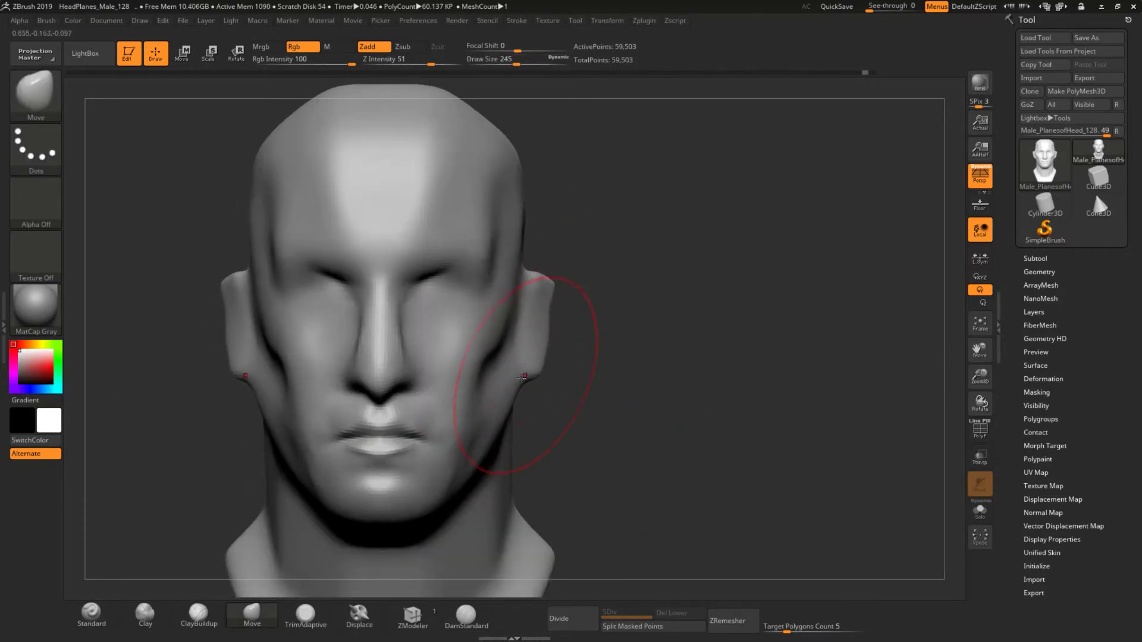
pyautogui.hotkey('ctrl', 'z')
# - Carve grooves along the jaw and into the cheeks with DamStandard, then reduce the brush size
pyautogui.press('b')
pyautogui.press('d')
pyautogui.press('s')
pyautogui.moveTo(662, 439); pyautogui.dragTo(577, 488)
pyautogui.moveTo(285, 452); pyautogui.dragTo(559, 474)
pyautogui.moveTo(524, 430)
pyautogui.keyDown('alt'); pyautogui.mouseDown()
pyautogui.moveTo(584, 477)
pyautogui.moveTo(484, 441)
pyautogui.mouseUp(); pyautogui.keyUp('alt')
pyautogui.moveTo(381, 443)
pyautogui.mouseDown()
pyautogui.moveTo(310, 437)
pyautogui.moveTo(416, 440)
pyautogui.mouseUp()
pyautogui.moveTo(574, 381); pyautogui.dragTo(594, 416)
pyautogui.moveTo(381, 357)
pyautogui.mouseDown()
pyautogui.moveTo(582, 350)
pyautogui.moveTo(544, 285)
pyautogui.moveTo(533, 284)
pyautogui.mouseUp()
pyautogui.press('space')
pyautogui.moveTo(387, 268); pyautogui.dragTo(268, 256)
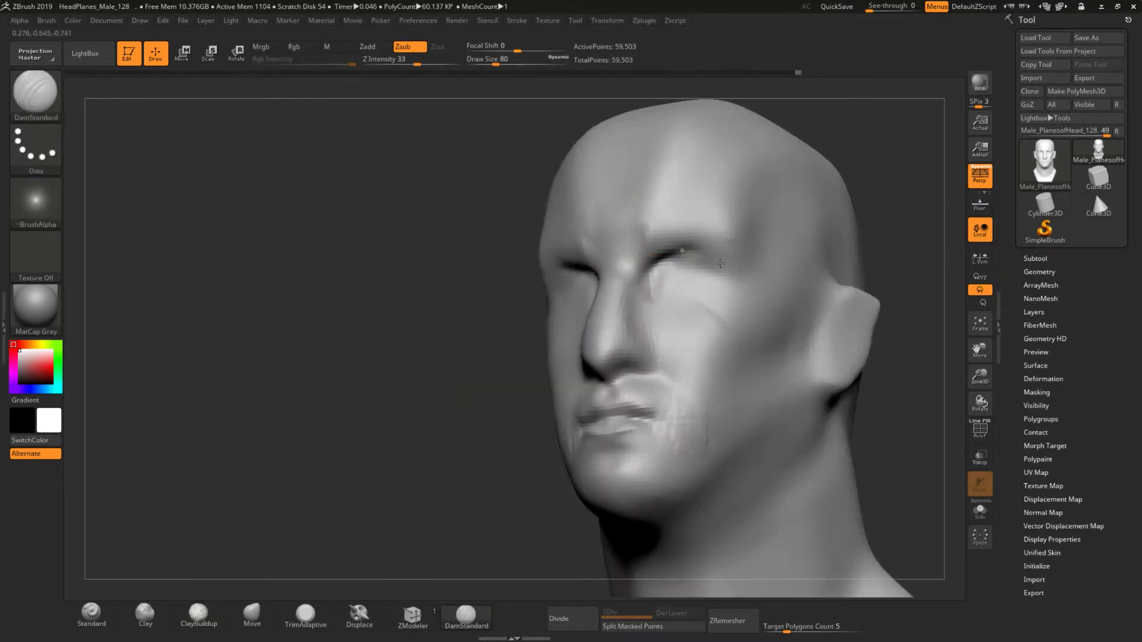
pyautogui.moveTo(705, 280)
pyautogui.mouseDown(button='right')
pyautogui.moveTo(620, 255)
pyautogui.moveTo(588, 384)
pyautogui.moveTo(268, 412)
pyautogui.moveTo(571, 395)
pyautogui.mouseUp(button='right')
# - Reshape the face profile with the Move brush and build up the neck
pyautogui.press('b')
pyautogui.press('m')
pyautogui.press('v')
pyautogui.press('space')
pyautogui.moveTo(285, 461); pyautogui.dragTo(333, 461)
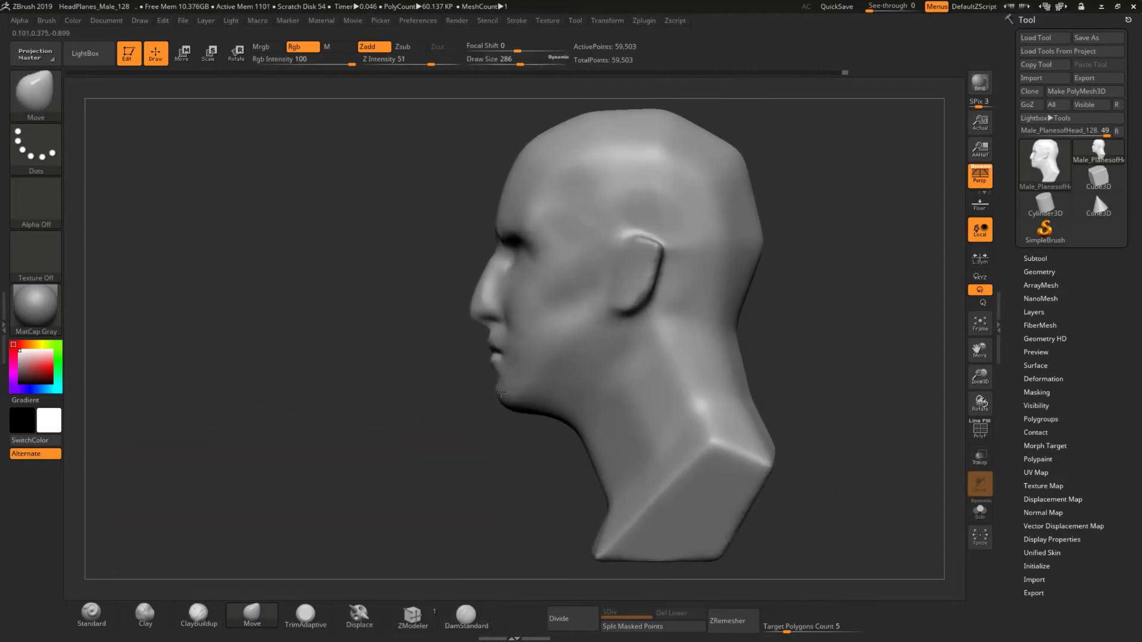
pyautogui.moveTo(497, 408)
pyautogui.mouseDown(button='right')
pyautogui.moveTo(303, 409)
pyautogui.moveTo(595, 352)
pyautogui.mouseUp(button='right')
pyautogui.moveTo(395, 471)
pyautogui.mouseDown(button='right')
pyautogui.moveTo(416, 417)
pyautogui.moveTo(372, 387)
pyautogui.moveTo(404, 388)
pyautogui.mouseUp(button='right')
# - Work the neck from both sides with a smaller ClayBuildup brush
pyautogui.press('b')
pyautogui.press('c')
pyautogui.press('b')
pyautogui.moveTo(601, 411); pyautogui.dragTo(575, 489)
pyautogui.moveTo(575, 489)
pyautogui.mouseDown(button='right')
pyautogui.moveTo(575, 499)
pyautogui.moveTo(471, 377)
pyautogui.moveTo(334, 392)
pyautogui.moveTo(416, 476)
pyautogui.mouseUp(button='right')
pyautogui.press('space')
pyautogui.moveTo(178, 464); pyautogui.dragTo(136, 464)
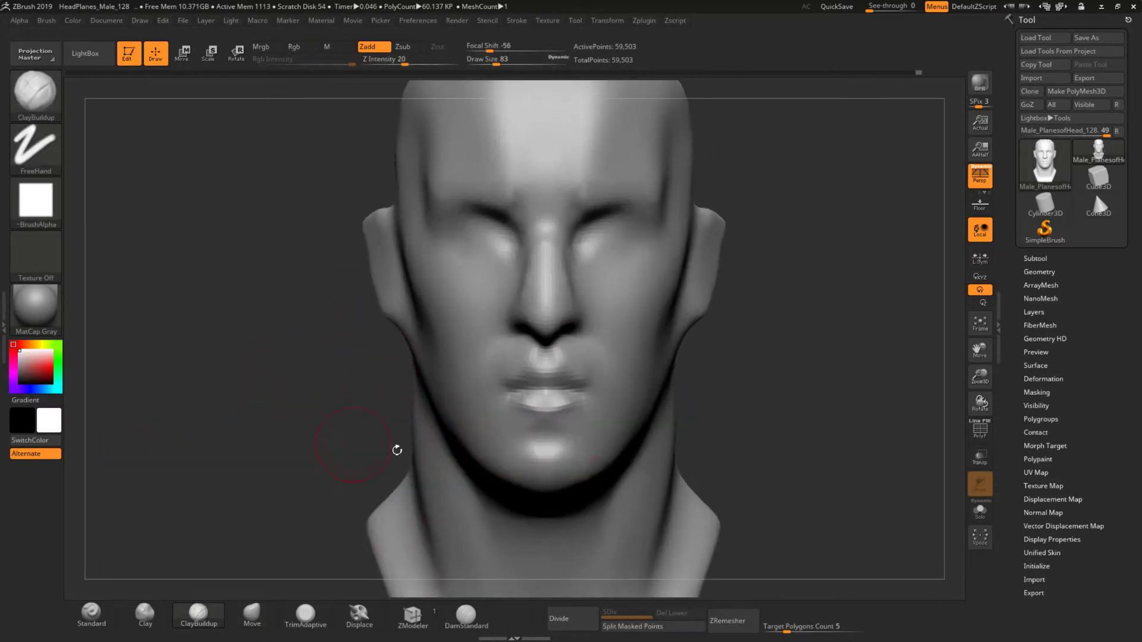
pyautogui.moveTo(500, 416)
pyautogui.keyDown('alt'); pyautogui.mouseDown(button='right')
pyautogui.moveTo(500, 455)
pyautogui.moveTo(472, 383)
pyautogui.moveTo(574, 406)
pyautogui.moveTo(535, 411)
pyautogui.moveTo(250, 339)
pyautogui.moveTo(544, 251)
pyautogui.mouseUp(button='right'); pyautogui.keyUp('alt')
# - Return to DamStandard, undo the last stroke, and zoom in on the face
pyautogui.press('b')
pyautogui.press('d')
pyautogui.press('s')
pyautogui.press('space')
pyautogui.hotkey('ctrl', 'z')
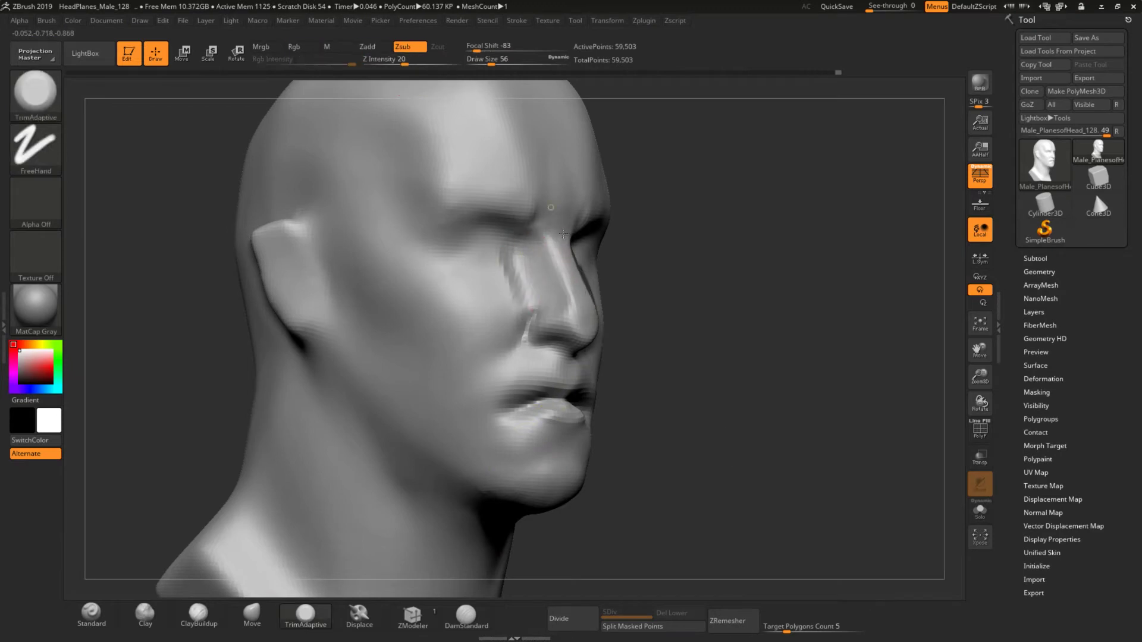
pyautogui.moveTo(563, 235); pyautogui.dragTo(558, 183, button='right')
pyautogui.moveTo(383, 364); pyautogui.dragTo(603, 294, button='right')
pyautogui.moveTo(429, 327)
pyautogui.mouseDown(button='right')
pyautogui.moveTo(388, 395)
pyautogui.moveTo(304, 401)
pyautogui.moveTo(262, 454)
pyautogui.moveTo(557, 421)
pyautogui.mouseUp(button='right')
# - Crease the lip line with DamStandard and smooth the lower face and mouth sides
pyautogui.press('b')
pyautogui.press('d')
pyautogui.press('s')
pyautogui.moveTo(468, 367); pyautogui.dragTo(484, 342, button='right')
pyautogui.press('shift')
pyautogui.moveTo(589, 474)
pyautogui.keyDown('shift'); pyautogui.mouseDown(button='right')
pyautogui.moveTo(262, 344)
pyautogui.moveTo(296, 388)
pyautogui.moveTo(321, 377)
pyautogui.moveTo(479, 526)
pyautogui.mouseUp(button='right'); pyautogui.keyUp('shift')
pyautogui.moveTo(483, 394)
pyautogui.keyDown('shift'); pyautogui.mouseDown(button='right')
pyautogui.moveTo(461, 420)
pyautogui.moveTo(467, 434)
pyautogui.moveTo(432, 368)
pyautogui.mouseUp(button='right'); pyautogui.keyUp('shift')
pyautogui.moveTo(490, 517)
pyautogui.mouseDown(button='right')
pyautogui.moveTo(627, 454)
pyautogui.moveTo(475, 517)
pyautogui.moveTo(527, 419)
pyautogui.mouseUp(button='right')
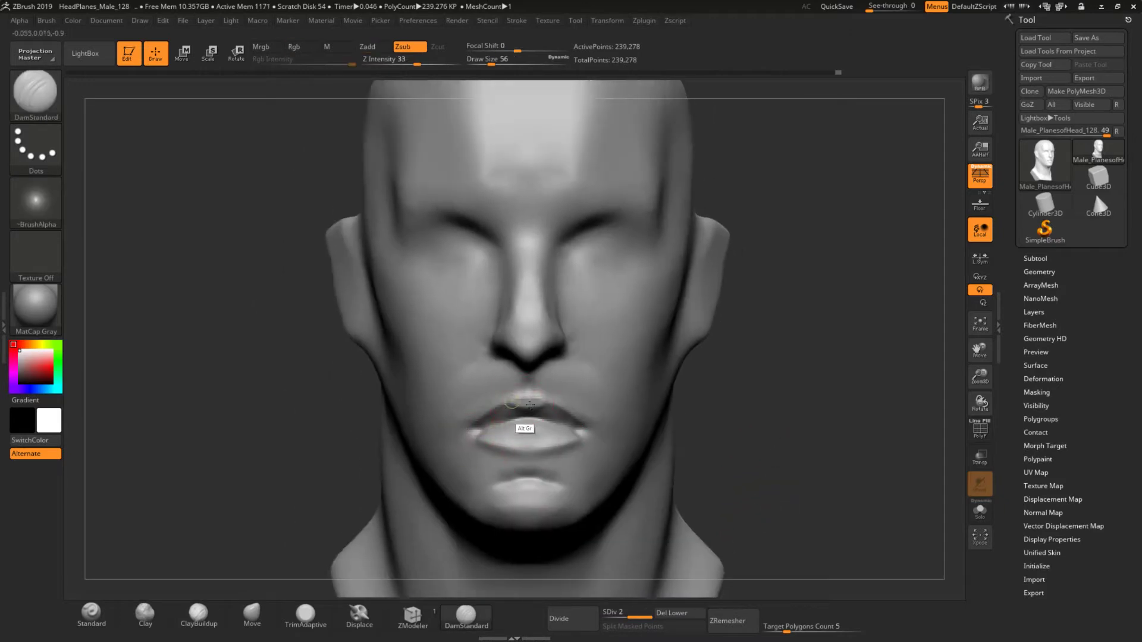
# - Zoom in on the mouth from the side, cycling ClayBuildup, DamStandard and TrimAdaptive
pyautogui.moveTo(344, 421)
pyautogui.keyDown('alt'); pyautogui.mouseDown(button='right')
pyautogui.moveTo(523, 459)
pyautogui.moveTo(477, 409)
pyautogui.moveTo(561, 375)
pyautogui.moveTo(574, 382)
pyautogui.mouseUp(button='right'); pyautogui.keyUp('alt')
pyautogui.click(199, 613)
pyautogui.click(466, 612)
pyautogui.moveTo(467, 477)
pyautogui.keyDown('shift'); pyautogui.mouseDown(button='right')
pyautogui.moveTo(542, 397)
pyautogui.moveTo(620, 378)
pyautogui.moveTo(484, 401)
pyautogui.moveTo(746, 459)
pyautogui.mouseUp(button='right'); pyautogui.keyUp('shift')
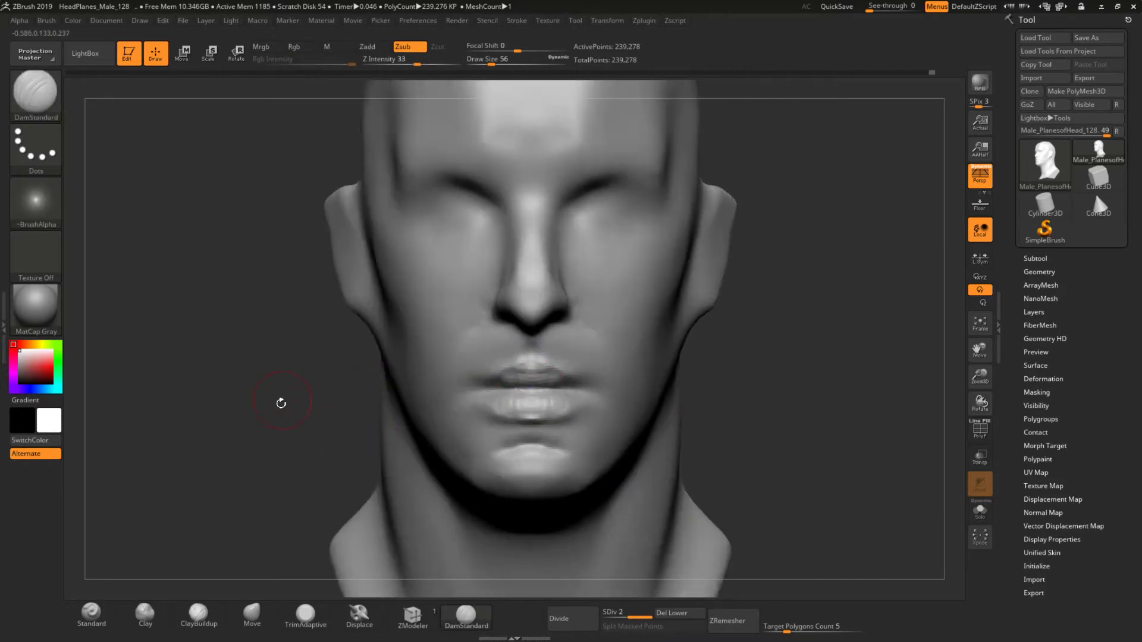
pyautogui.click(306, 614)
# - Select the Move brush, frame the profile, and build up clay on the lips
pyautogui.press('b')
pyautogui.press('m')
pyautogui.press('v')
pyautogui.moveTo(416, 368)
pyautogui.mouseDown(button='right')
pyautogui.moveTo(543, 389)
pyautogui.moveTo(545, 372)
pyautogui.mouseUp(button='right')
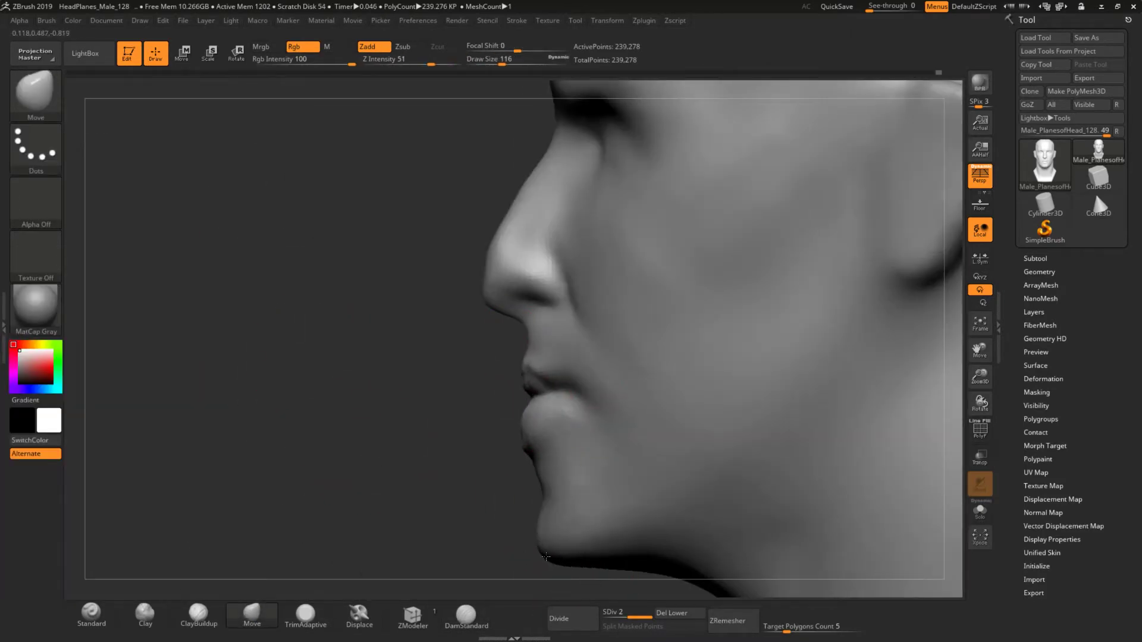
pyautogui.keyDown('alt'); pyautogui.moveTo(546, 559); pyautogui.dragTo(508, 496, button='right'); pyautogui.keyUp('alt')
pyautogui.moveTo(400, 426); pyautogui.dragTo(473, 355, button='right')
pyautogui.moveTo(471, 430); pyautogui.dragTo(464, 408, button='right')
# - Add vertical clay strokes across the lips, undo one, and frame the nose and eyes
pyautogui.press('b')
pyautogui.press('c')
pyautogui.press('b')
pyautogui.moveTo(464, 357); pyautogui.dragTo(485, 440)
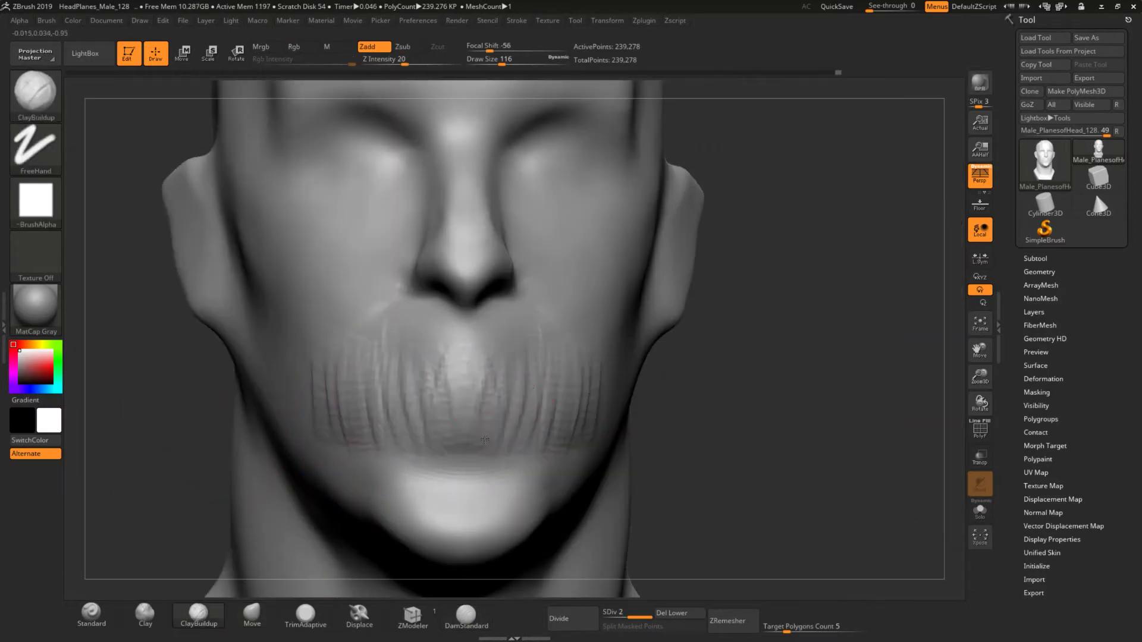
pyautogui.press('b')
pyautogui.press('d')
pyautogui.press('s')
pyautogui.hotkey('ctrl', 'z')
pyautogui.moveTo(327, 454)
pyautogui.mouseDown(button='right')
pyautogui.moveTo(184, 438)
pyautogui.moveTo(583, 324)
pyautogui.moveTo(511, 357)
pyautogui.moveTo(408, 459)
pyautogui.mouseUp(button='right')
# - Carve fine eyelid creases above the eyes, then enlarge a TrimAdaptive brush slightly
pyautogui.moveTo(436, 259)
pyautogui.mouseDown(button='right')
pyautogui.moveTo(801, 464)
pyautogui.moveTo(611, 321)
pyautogui.mouseUp(button='right')
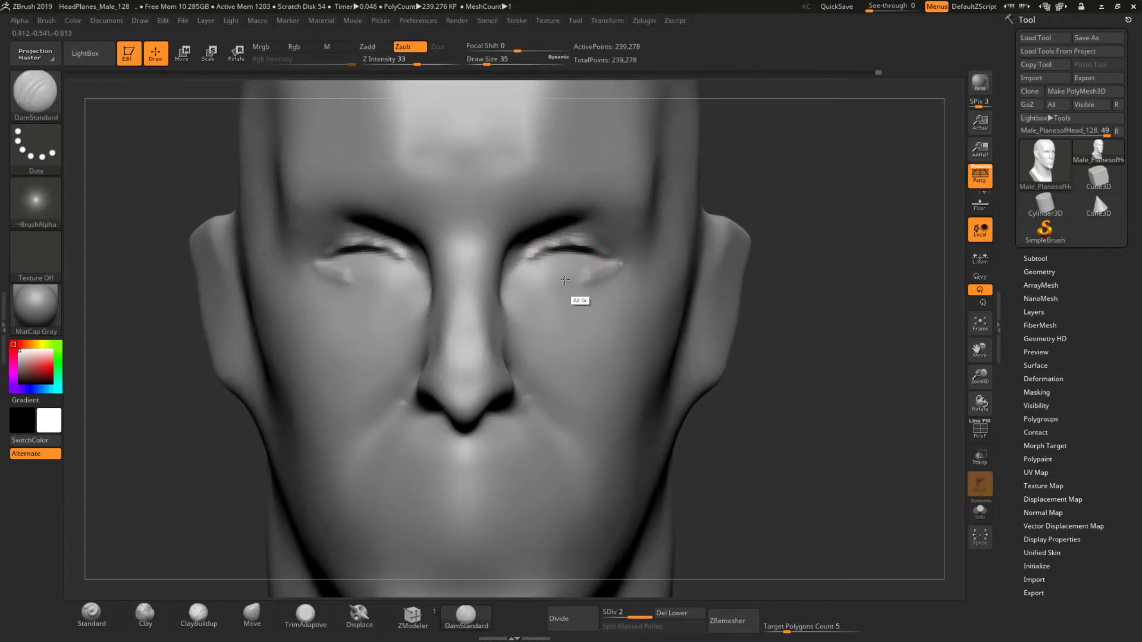
pyautogui.press('b')
pyautogui.press('t')
pyautogui.press('a')
pyautogui.moveTo(565, 293)
pyautogui.mouseDown(button='right')
pyautogui.moveTo(416, 333)
pyautogui.moveTo(523, 341)
pyautogui.mouseUp(button='right')
pyautogui.press('space')
pyautogui.moveTo(522, 341); pyautogui.dragTo(534, 340)
pyautogui.moveTo(524, 342)
pyautogui.mouseDown(button='right')
pyautogui.moveTo(596, 271)
pyautogui.moveTo(584, 339)
pyautogui.moveTo(300, 426)
pyautogui.moveTo(352, 487)
pyautogui.moveTo(532, 397)
pyautogui.moveTo(598, 399)
pyautogui.mouseUp(button='right')
# - Carve the line between the lips with DamStandard and smooth the face from the front
pyautogui.press('b')
pyautogui.press('d')
pyautogui.press('s')
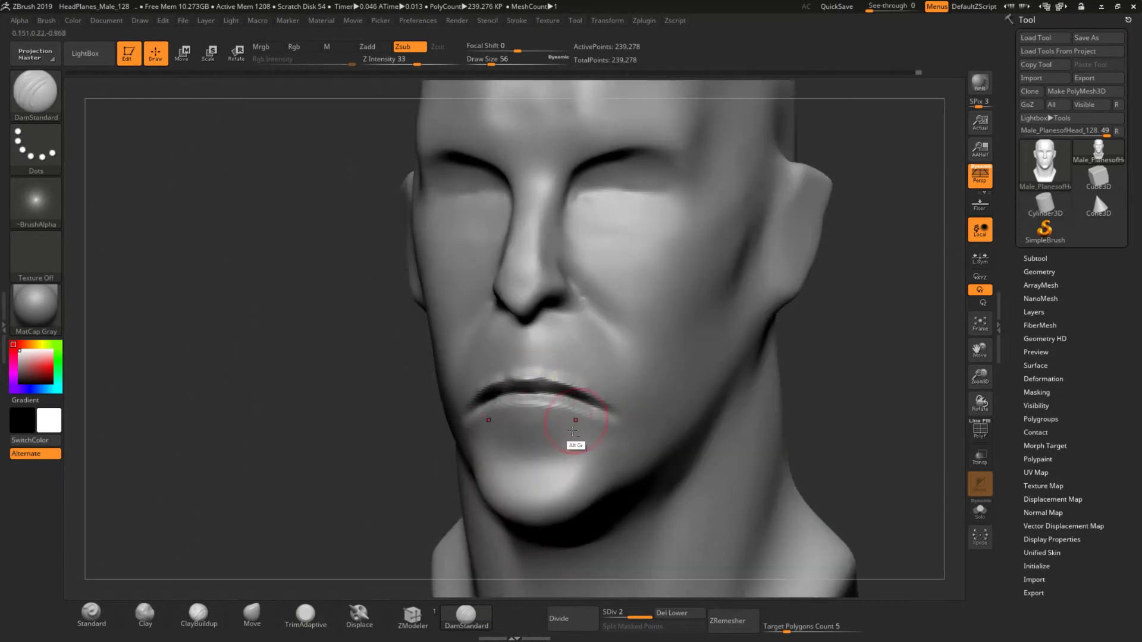
pyautogui.moveTo(503, 410)
pyautogui.mouseDown(button='right')
pyautogui.moveTo(471, 420)
pyautogui.moveTo(523, 396)
pyautogui.moveTo(485, 392)
pyautogui.moveTo(433, 433)
pyautogui.moveTo(483, 385)
pyautogui.mouseUp(button='right')
pyautogui.press('b')
pyautogui.press('c')
pyautogui.press('b')
pyautogui.moveTo(431, 337)
pyautogui.mouseDown(button='right')
pyautogui.moveTo(655, 476)
pyautogui.moveTo(484, 472)
pyautogui.moveTo(520, 387)
pyautogui.moveTo(395, 440)
pyautogui.mouseUp(button='right')
pyautogui.press('shift')
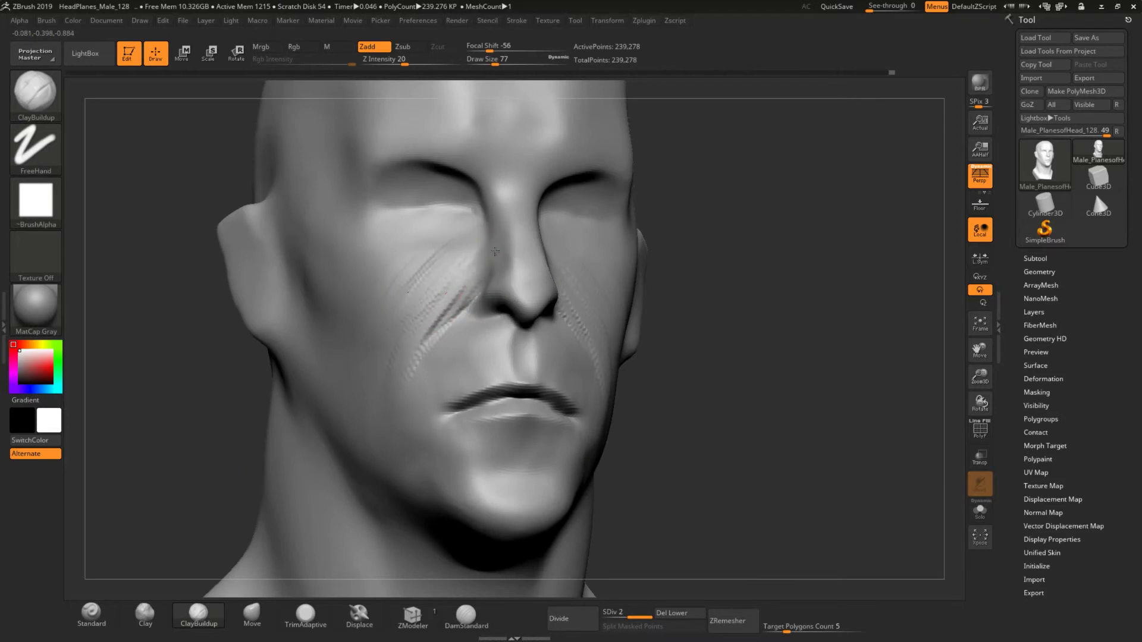
# - Smooth the clay strokes on the cheek, then frame the mouth from the front
pyautogui.moveTo(460, 265); pyautogui.dragTo(701, 458, button='right')
pyautogui.moveTo(498, 377); pyautogui.dragTo(484, 331, button='right')
pyautogui.press('shift')
pyautogui.moveTo(490, 288)
pyautogui.keyDown('shift'); pyautogui.mouseDown(button='right')
pyautogui.moveTo(314, 479)
pyautogui.moveTo(204, 395)
pyautogui.mouseUp(button='right'); pyautogui.keyUp('shift')
pyautogui.press('b')
pyautogui.press('d')
pyautogui.press('s')
# - Switch between ClayBuildup and Move while reframing the whole head and neck in profile
pyautogui.press('b')
pyautogui.press('c')
pyautogui.press('b')
pyautogui.moveTo(556, 352)
pyautogui.mouseDown(button='right')
pyautogui.moveTo(662, 492)
pyautogui.moveTo(316, 461)
pyautogui.moveTo(266, 440)
pyautogui.moveTo(480, 363)
pyautogui.moveTo(276, 576)
pyautogui.mouseUp(button='right')
pyautogui.press('b')
pyautogui.press('m')
pyautogui.press('v')
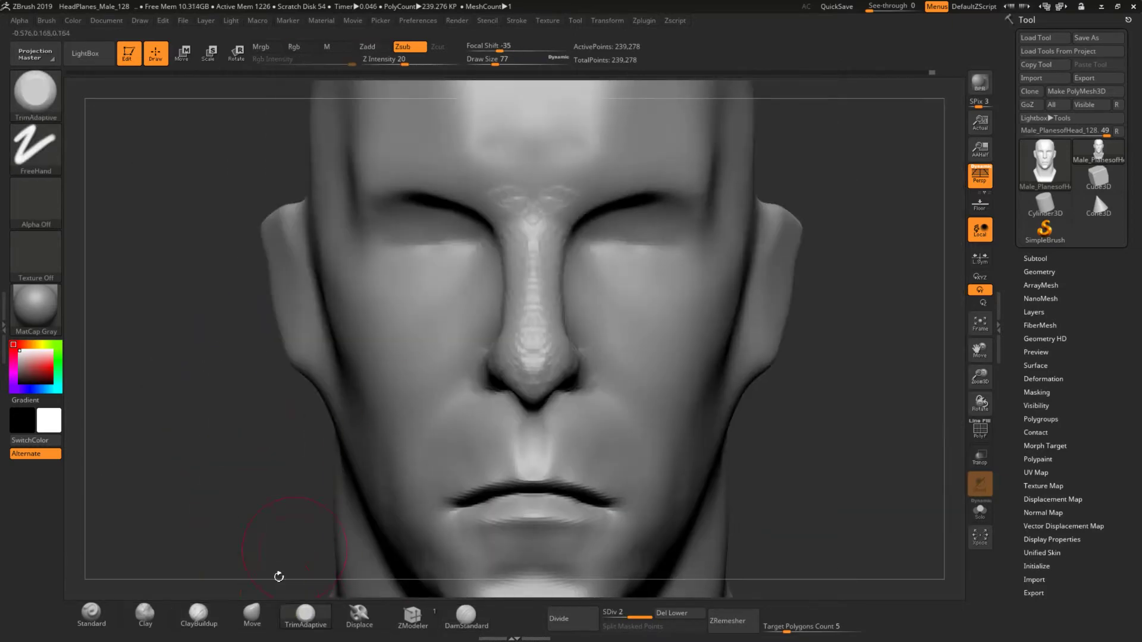
pyautogui.moveTo(369, 404)
pyautogui.mouseDown(button='right')
pyautogui.moveTo(350, 400)
pyautogui.moveTo(466, 401)
pyautogui.moveTo(821, 564)
pyautogui.moveTo(319, 467)
pyautogui.moveTo(574, 285)
pyautogui.moveTo(502, 436)
pyautogui.mouseUp(button='right')
pyautogui.press('b')
pyautogui.press('c')
pyautogui.press('b')
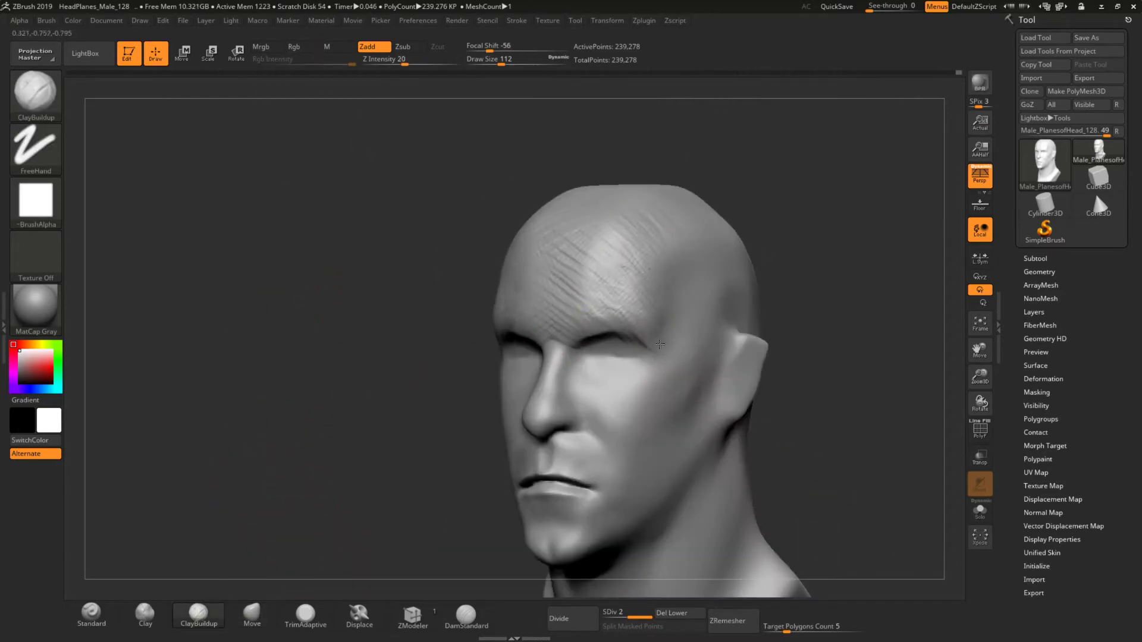
# - Build up wrinkle texture on the forehead, smooth it out, and reduce the brush
pyautogui.moveTo(661, 344); pyautogui.dragTo(609, 242, button='right')
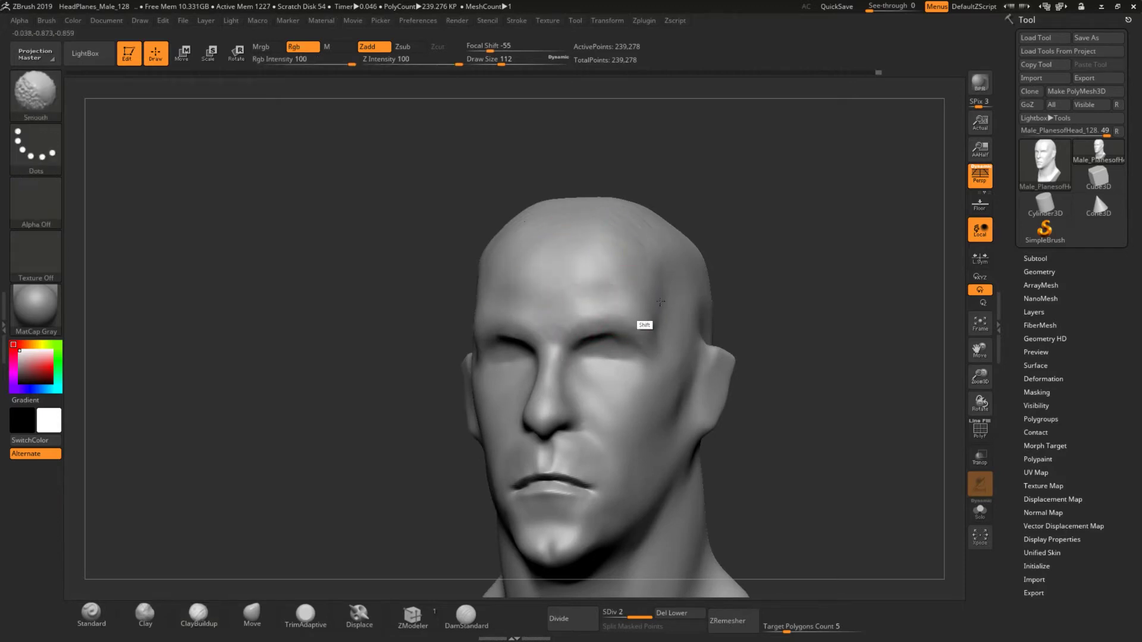
pyautogui.keyDown('shift'); pyautogui.moveTo(660, 302); pyautogui.dragTo(288, 383, button='right'); pyautogui.keyUp('shift')
pyautogui.keyDown('shift'); pyautogui.moveTo(523, 344); pyautogui.dragTo(549, 315, button='right'); pyautogui.keyUp('shift')
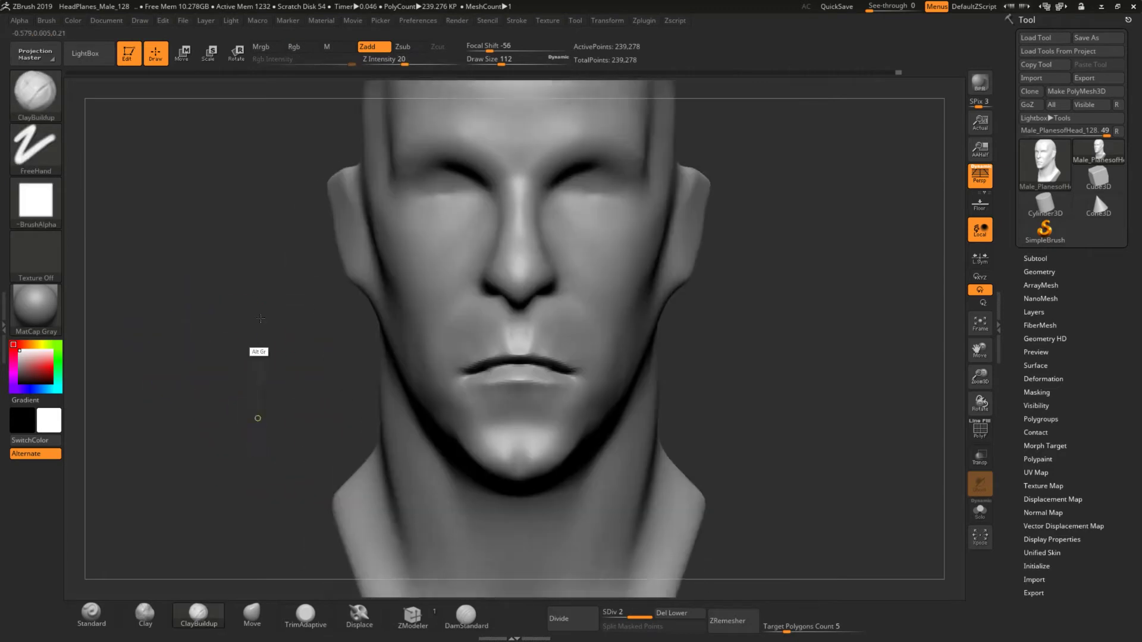
pyautogui.press('space')
pyautogui.moveTo(333, 445); pyautogui.dragTo(320, 446)
# - Add clay to the lower lip from a low angle, then undo those strokes
pyautogui.click(466, 615)
pyautogui.moveTo(457, 402)
pyautogui.mouseDown(button='right')
pyautogui.moveTo(400, 434)
pyautogui.moveTo(607, 422)
pyautogui.mouseUp(button='right')
pyautogui.moveTo(544, 405); pyautogui.dragTo(668, 520, button='right')
pyautogui.click(198, 616)
pyautogui.moveTo(191, 480); pyautogui.dragTo(554, 386)
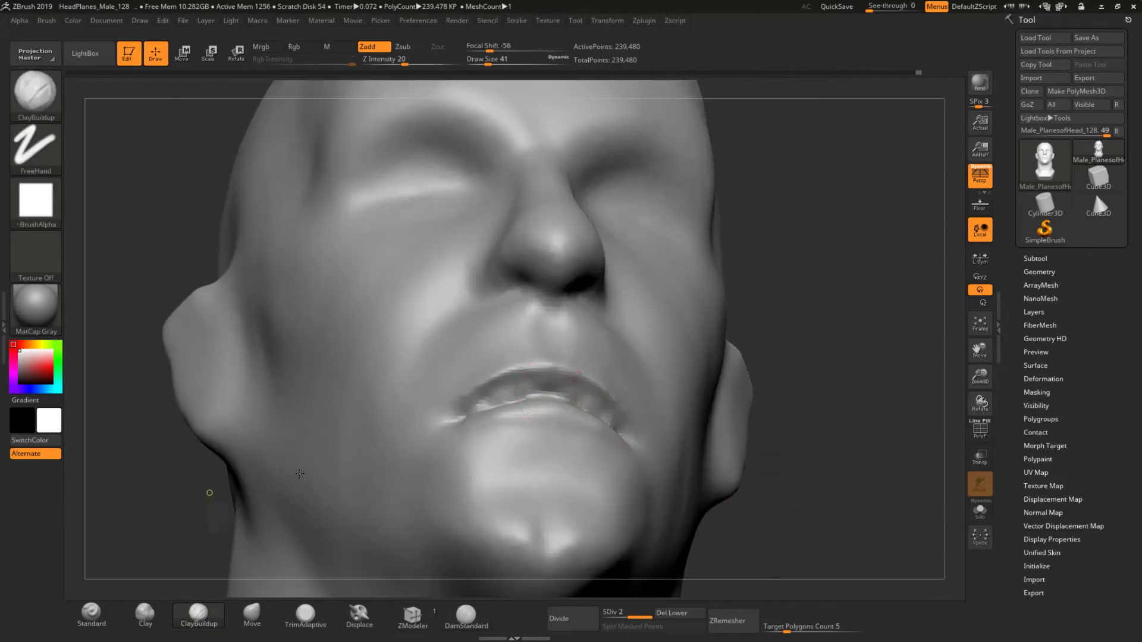
pyautogui.hotkey('ctrl', 'z')
pyautogui.hotkey('ctrl', 'z')
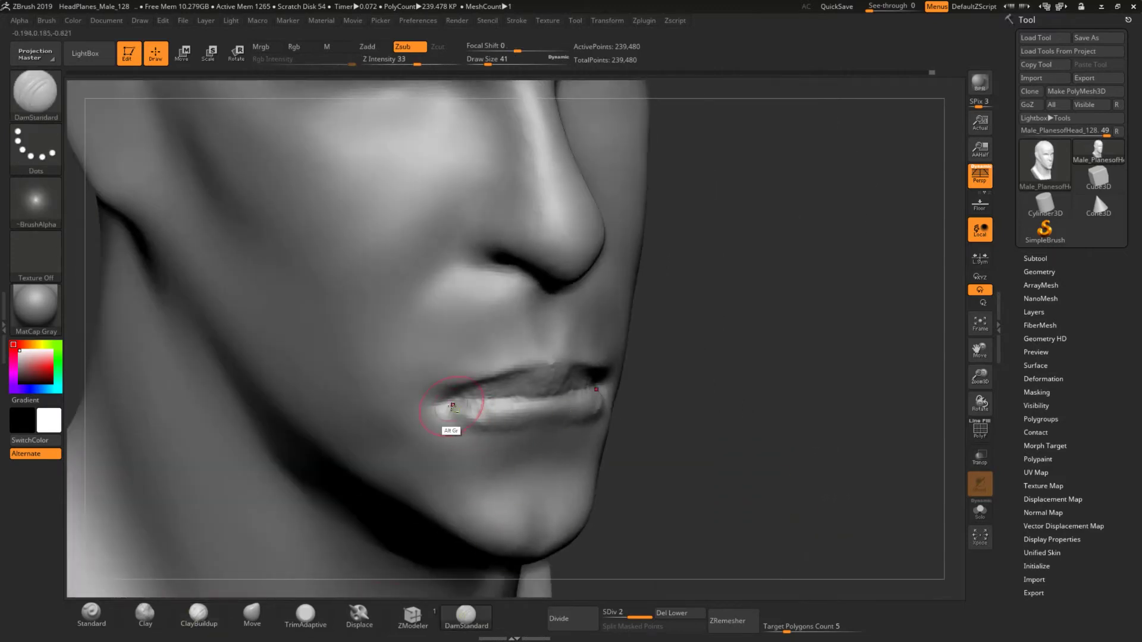
pyautogui.hotkey('ctrl', 'z')
pyautogui.hotkey('ctrl', 'z')
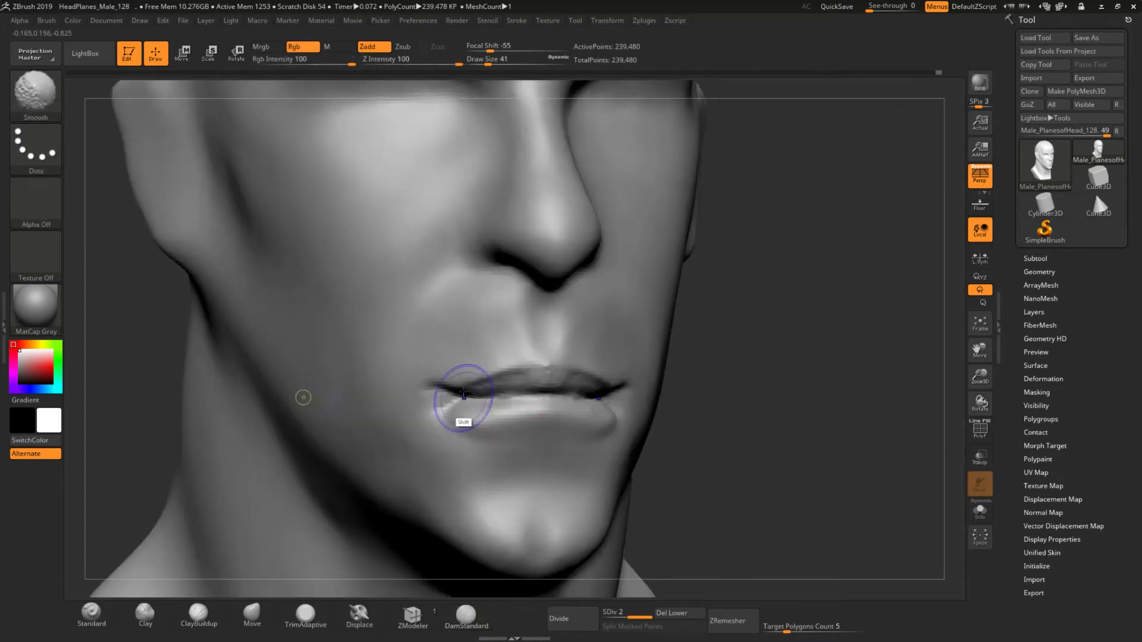
pyautogui.hotkey('ctrl', 'z')
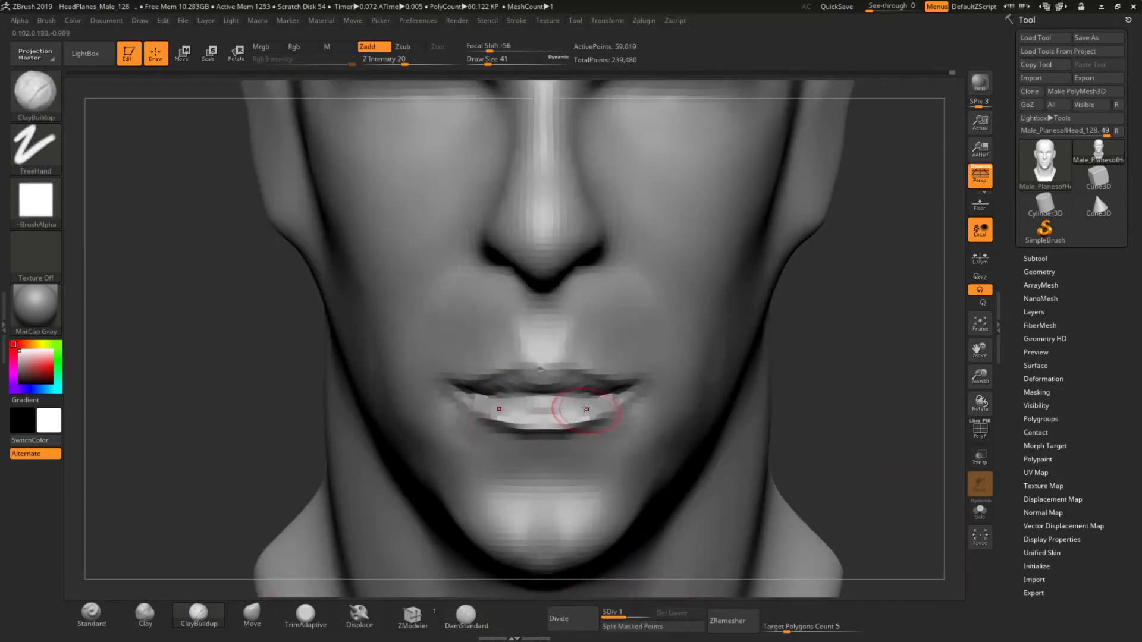
pyautogui.hotkey('ctrl', 'z')
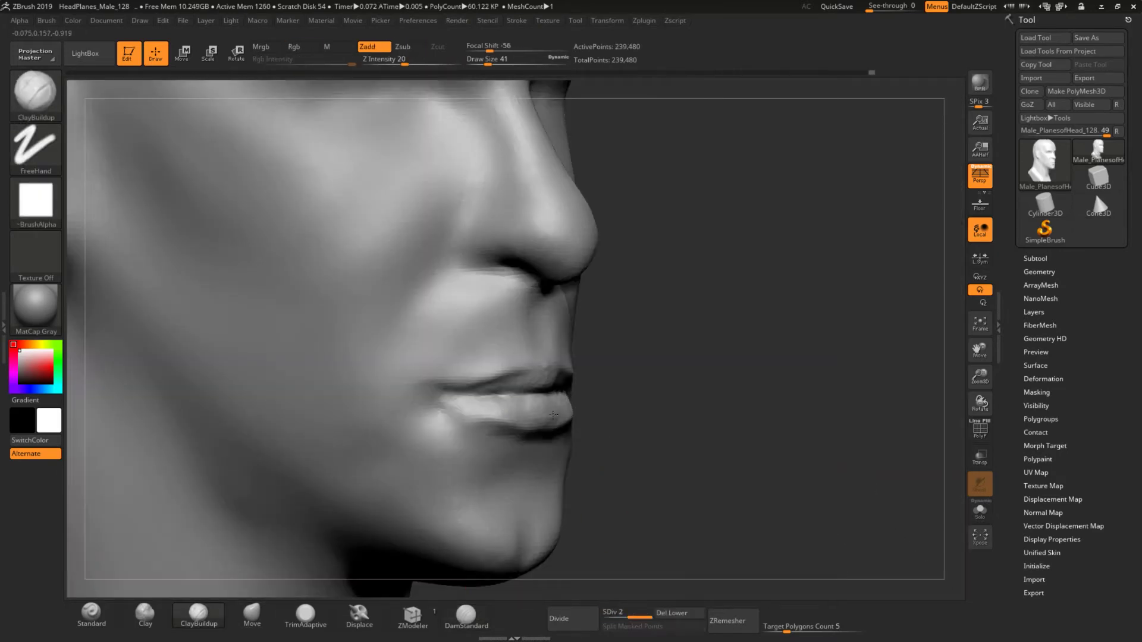
pyautogui.hotkey('ctrl', 'z')
pyautogui.hotkey('ctrl', 'z')
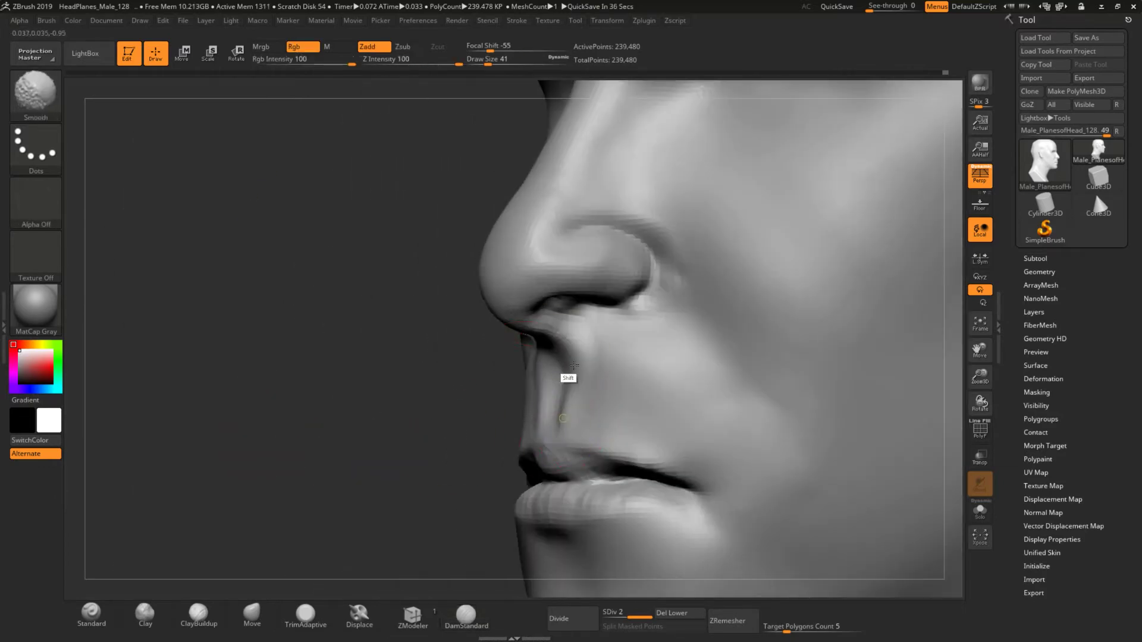
# - Carve and smooth the nose-to-mouth fold with DamStandard from the front
pyautogui.moveTo(557, 428); pyautogui.dragTo(571, 257)
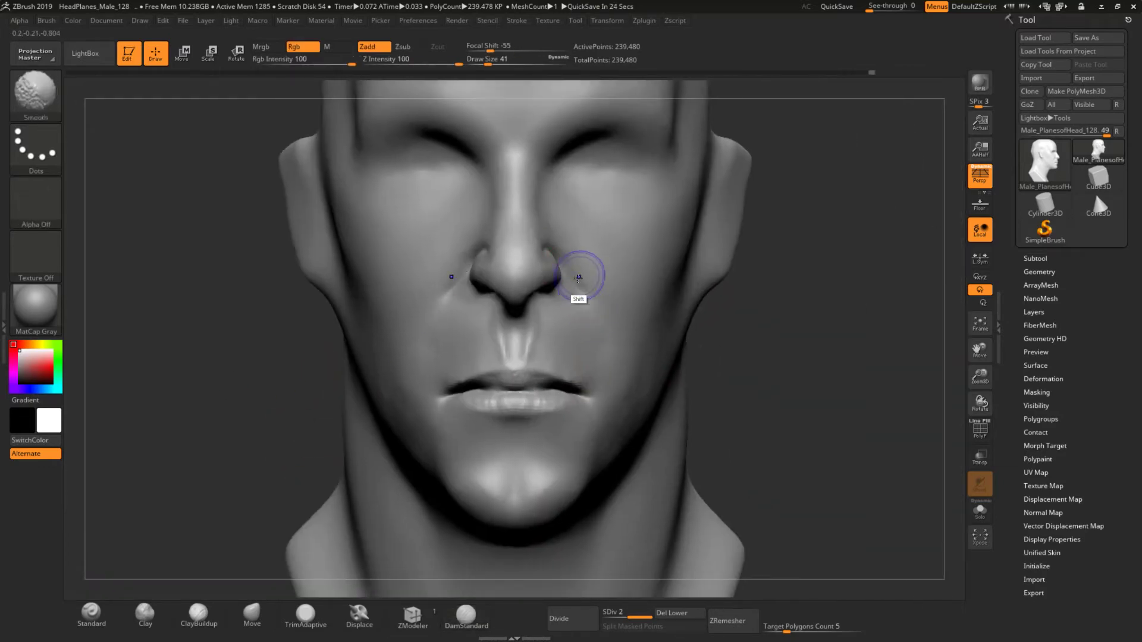
pyautogui.moveTo(565, 178); pyautogui.dragTo(558, 161)
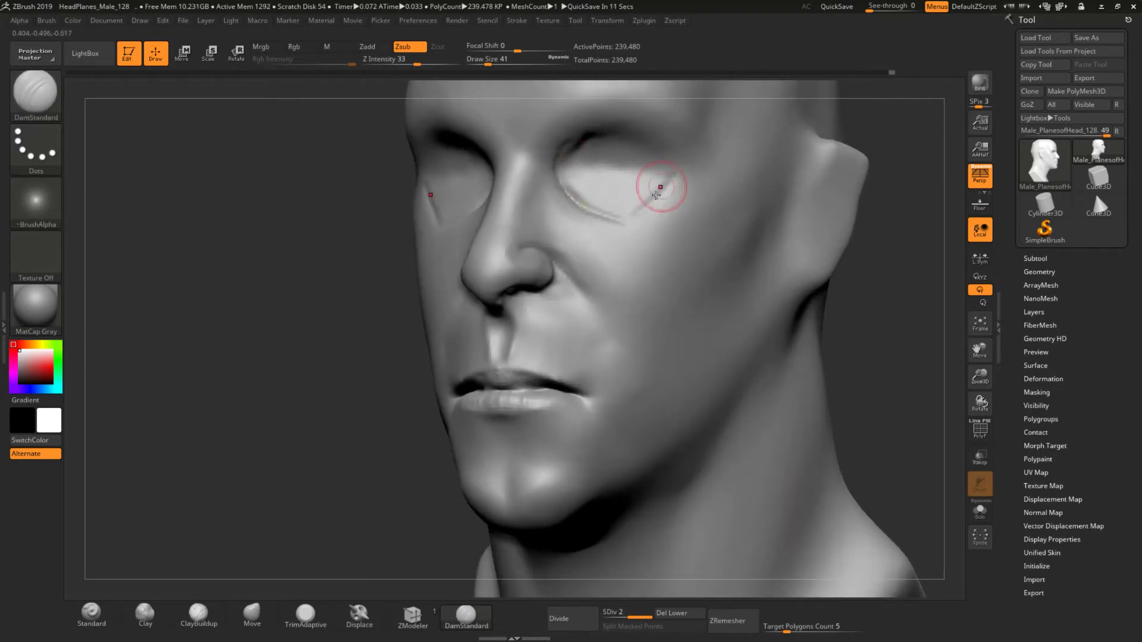
pyautogui.moveTo(614, 232); pyautogui.dragTo(440, 357)
pyautogui.moveTo(605, 318); pyautogui.dragTo(619, 305)
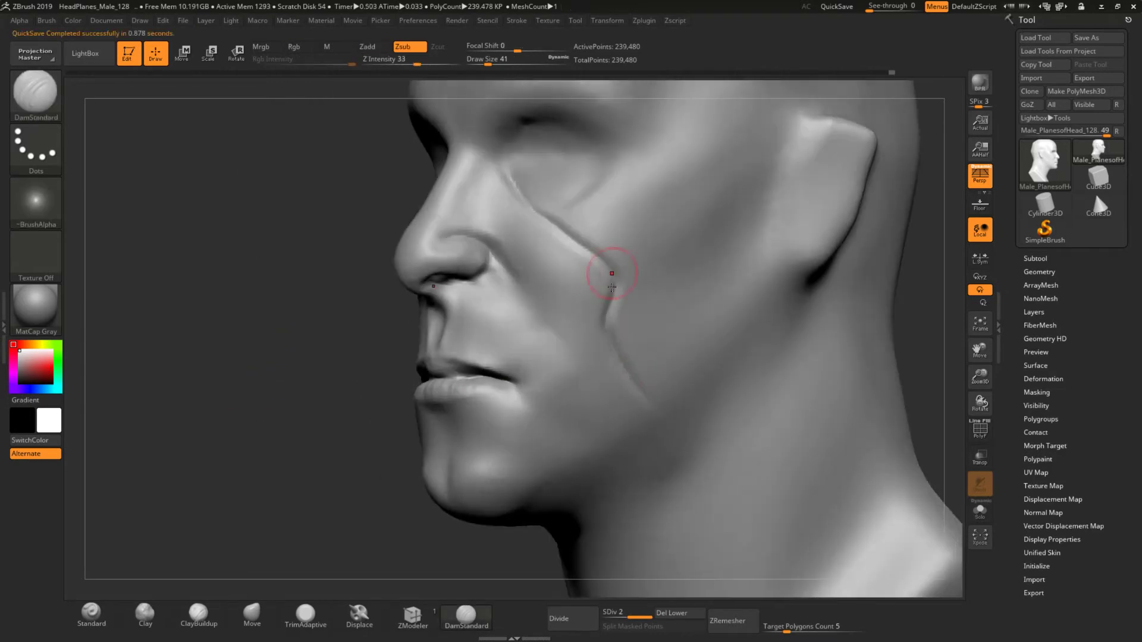
pyautogui.press('shift')
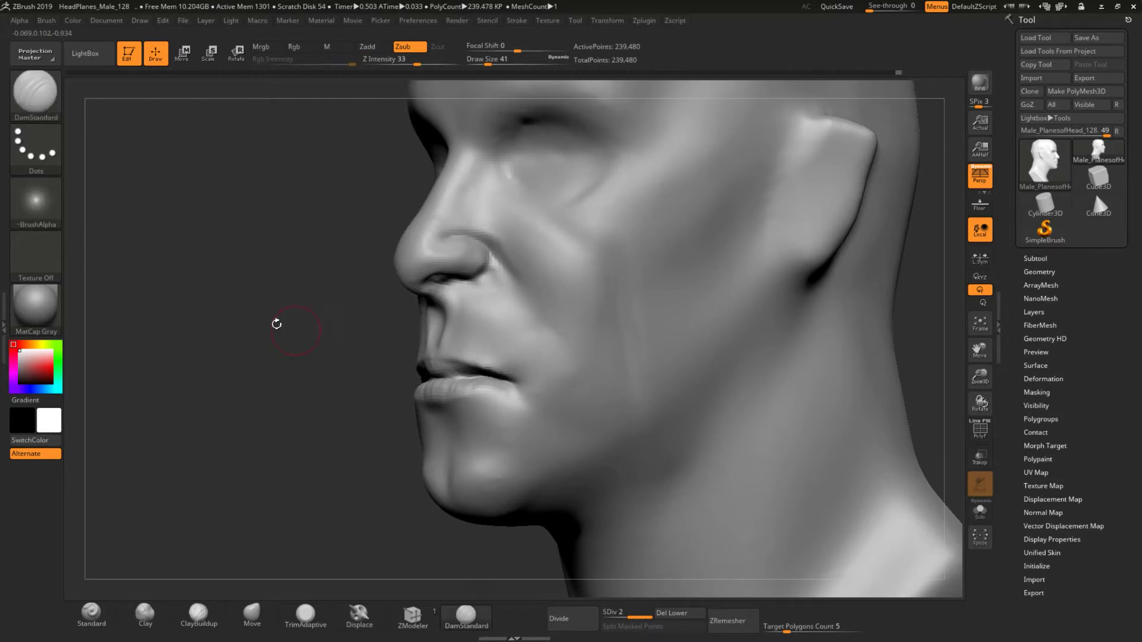
pyautogui.moveTo(569, 344); pyautogui.dragTo(344, 421)
# - Smooth the nose bridge between the eyes and append a sphere subtool for the eyeball
pyautogui.press('f')
pyautogui.moveTo(724, 436)
pyautogui.keyDown('shift'); pyautogui.mouseDown()
pyautogui.moveTo(528, 324)
pyautogui.moveTo(554, 426)
pyautogui.mouseUp(); pyautogui.keyUp('shift')
pyautogui.press('b')
pyautogui.press('c')
pyautogui.press('b')
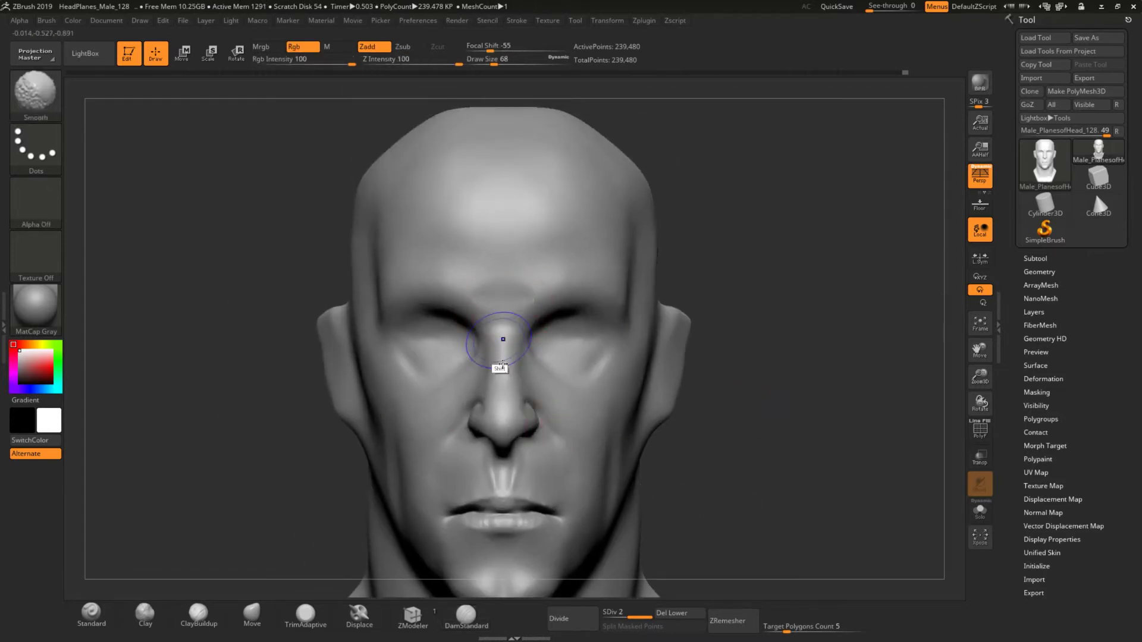
pyautogui.moveTo(748, 484); pyautogui.dragTo(583, 335)
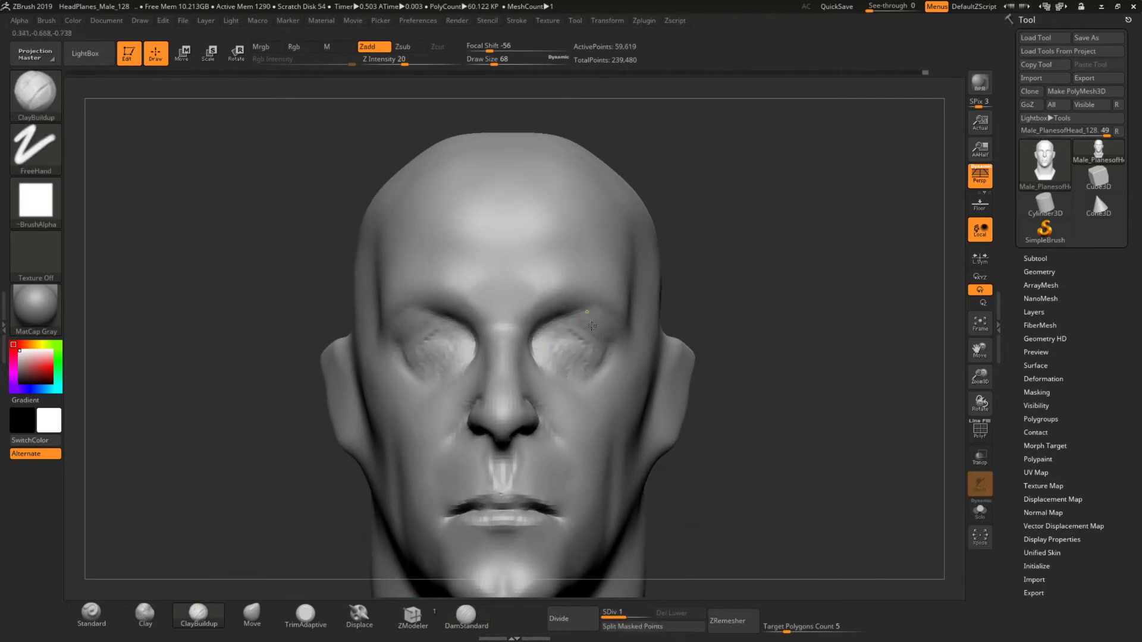
pyautogui.click(1046, 259)
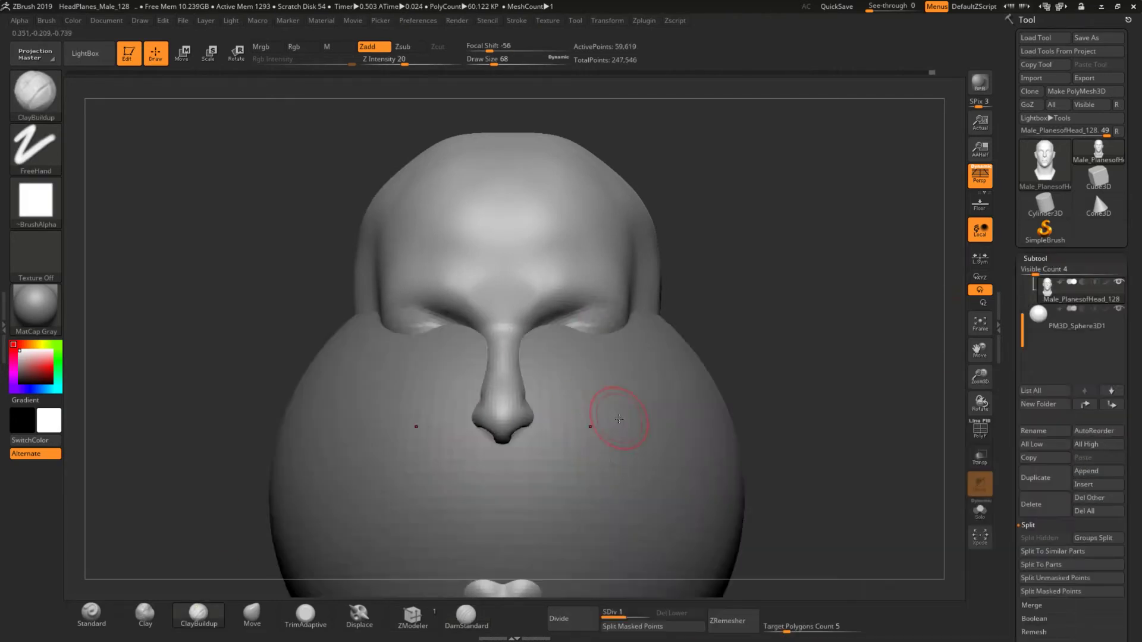
# - Move the sphere eyeball subtool into the eye socket, then reselect the head
pyautogui.press('w')
pyautogui.moveTo(612, 413)
pyautogui.mouseDown()
pyautogui.moveTo(256, 466)
pyautogui.moveTo(357, 465)
pyautogui.mouseUp()
pyautogui.moveTo(505, 387)
pyautogui.mouseDown()
pyautogui.moveTo(505, 247)
pyautogui.moveTo(502, 260)
pyautogui.moveTo(452, 246)
pyautogui.moveTo(625, 271)
pyautogui.moveTo(417, 273)
pyautogui.moveTo(505, 238)
pyautogui.mouseUp()
pyautogui.keyDown('alt'); pyautogui.click(501, 203); pyautogui.keyUp('alt')
# - Carve the eyelid creases around the eyeball with DamStandard
pyautogui.press('q')
pyautogui.moveTo(981, 376); pyautogui.dragTo(821, 449)
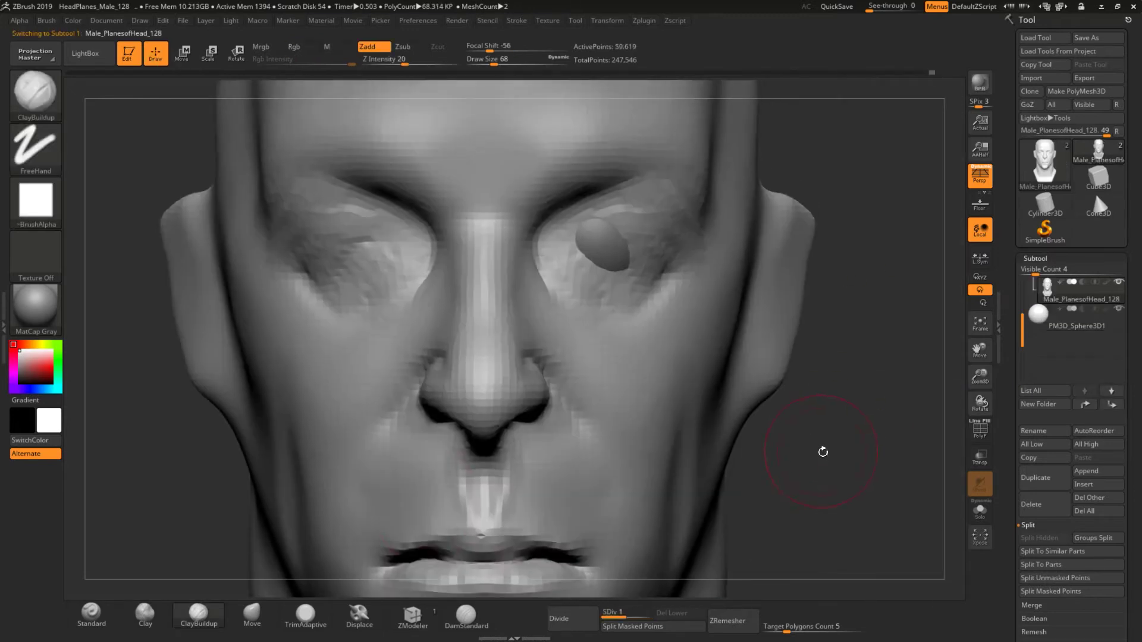
pyautogui.click(476, 623)
pyautogui.moveTo(561, 255)
pyautogui.mouseDown()
pyautogui.moveTo(675, 224)
pyautogui.moveTo(584, 272)
pyautogui.mouseUp()
pyautogui.moveTo(571, 251); pyautogui.dragTo(675, 239, button='right')
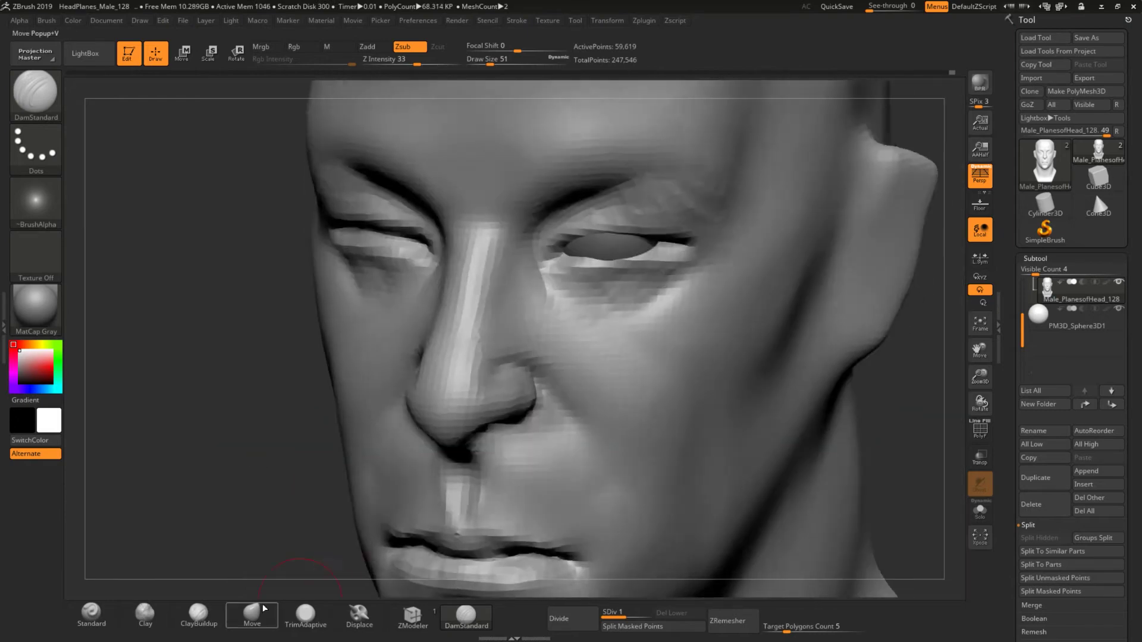
# - Push the eyelid shapes around the eyeball with the Move brush
pyautogui.press('b')
pyautogui.press('m')
pyautogui.press('v')
pyautogui.moveTo(613, 256)
pyautogui.keyDown('shift'); pyautogui.mouseDown(button='right')
pyautogui.moveTo(591, 291)
pyautogui.moveTo(301, 387)
pyautogui.moveTo(879, 510)
pyautogui.moveTo(853, 446)
pyautogui.mouseUp(button='right'); pyautogui.keyUp('shift')
# - Build up the eyelids with ClayBuildup at the higher subdivision level
pyautogui.press('d')
pyautogui.press('b')
pyautogui.press('c')
pyautogui.press('b')
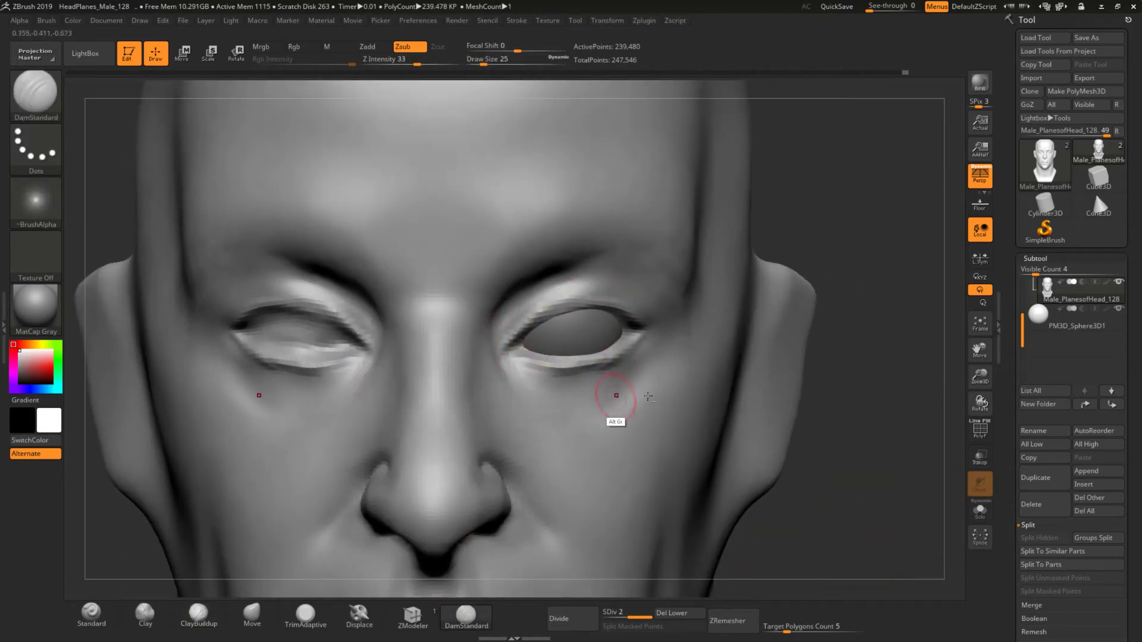
pyautogui.moveTo(517, 358); pyautogui.dragTo(688, 345, button='right')
pyautogui.moveTo(543, 293); pyautogui.dragTo(828, 509, button='right')
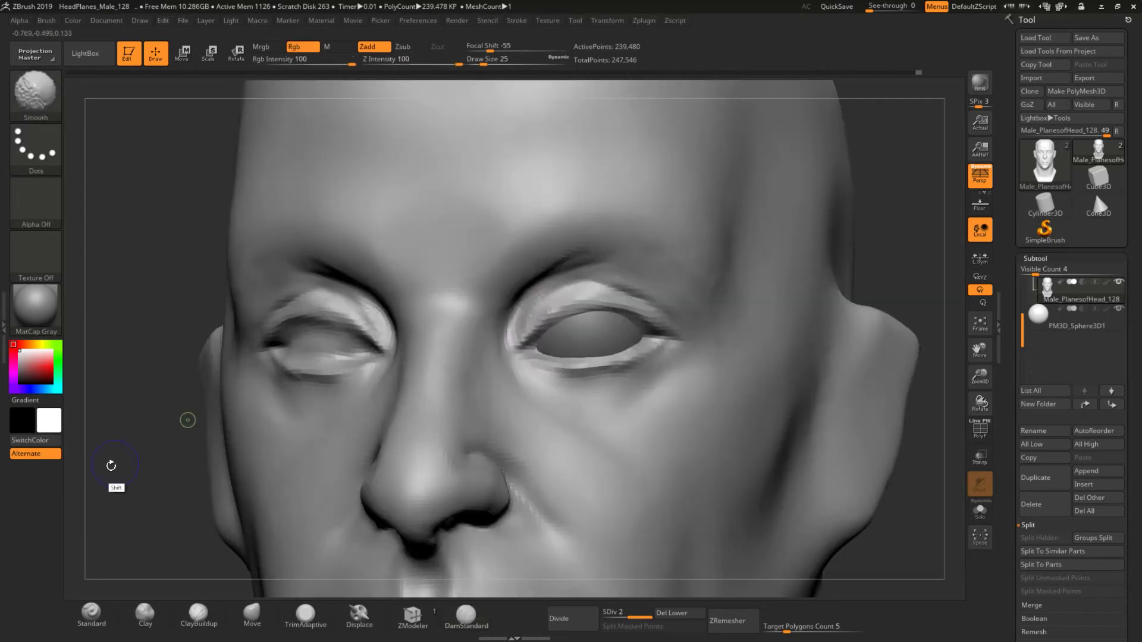
pyautogui.click(268, 604)
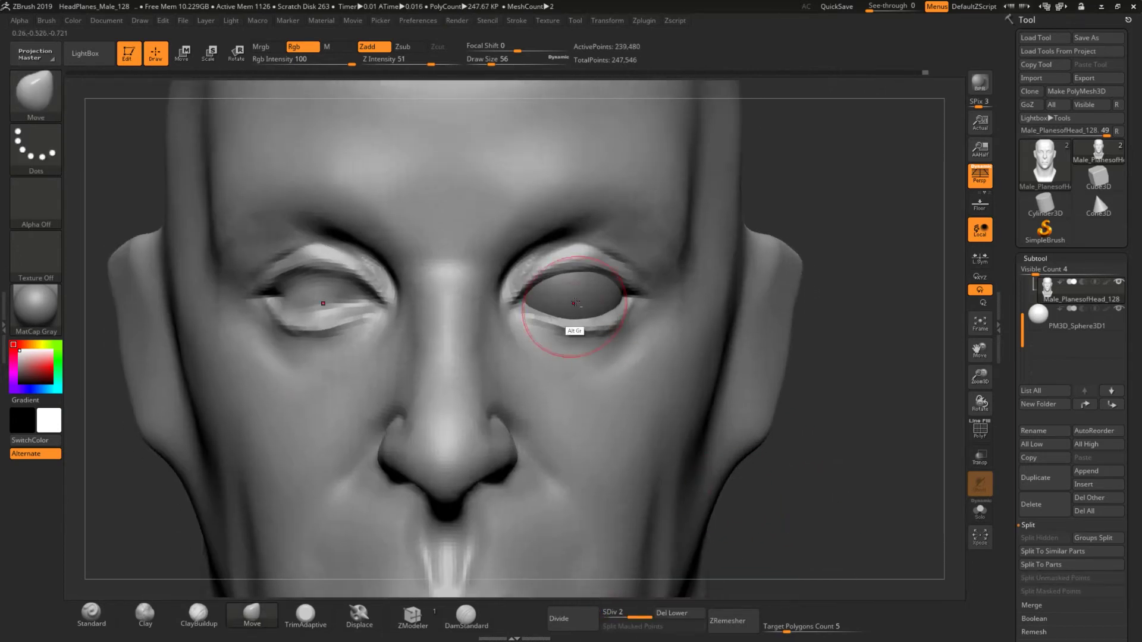
# - Mirror the eyeball into the other socket with SubTool Master and smooth the lids
pyautogui.keyDown('alt'); pyautogui.click(571, 326); pyautogui.keyUp('alt')
pyautogui.click(644, 20)
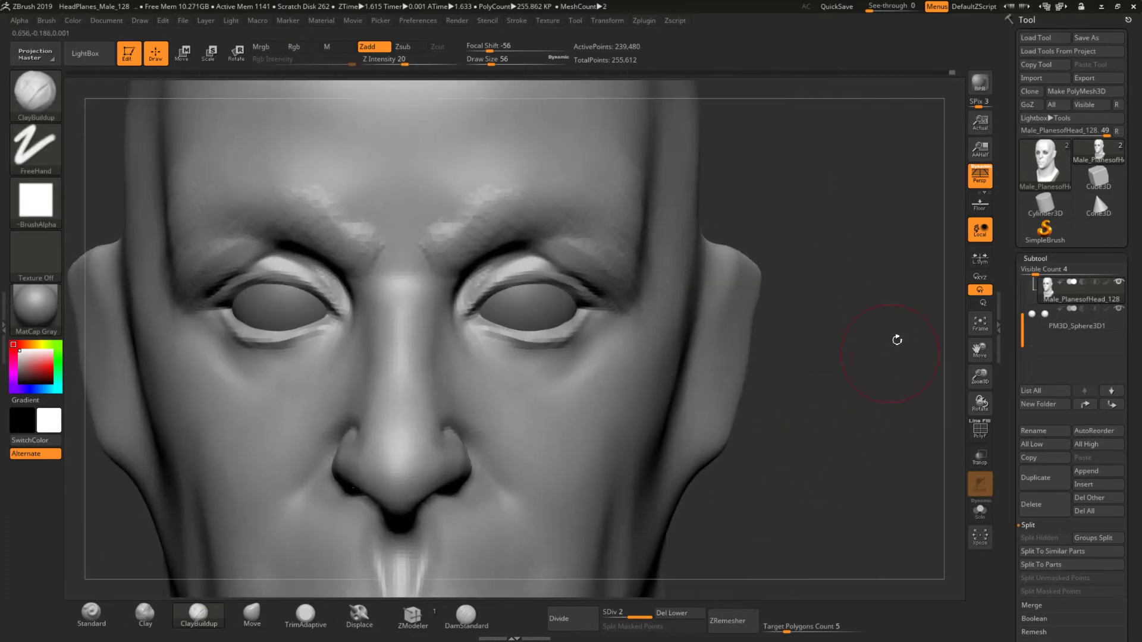
pyautogui.press('shift')
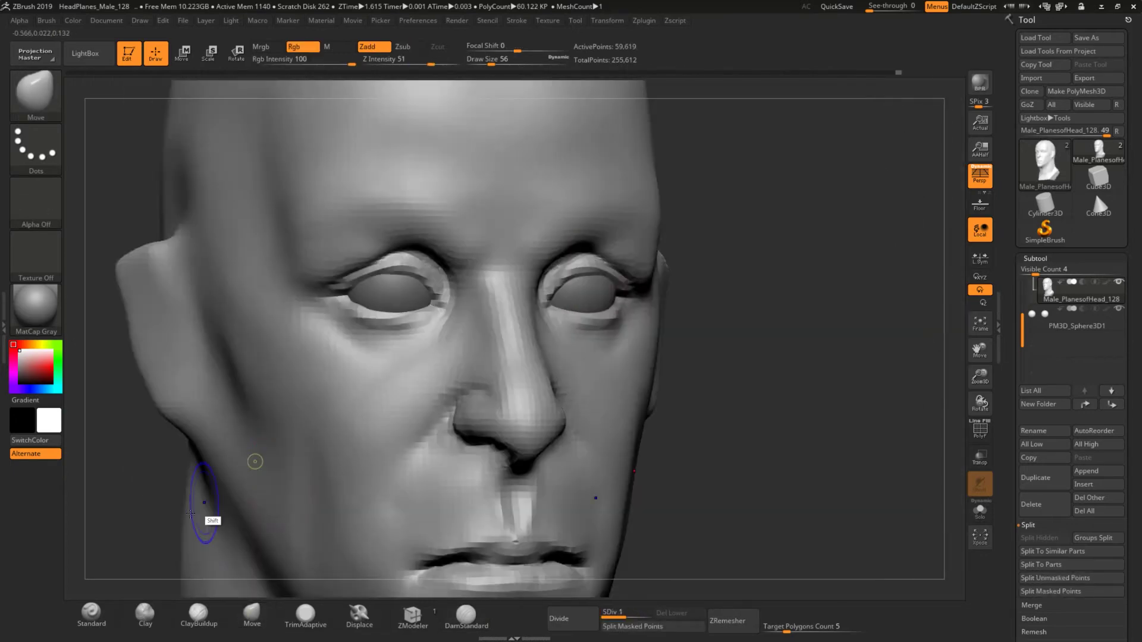
pyautogui.moveTo(209, 520); pyautogui.dragTo(252, 462)
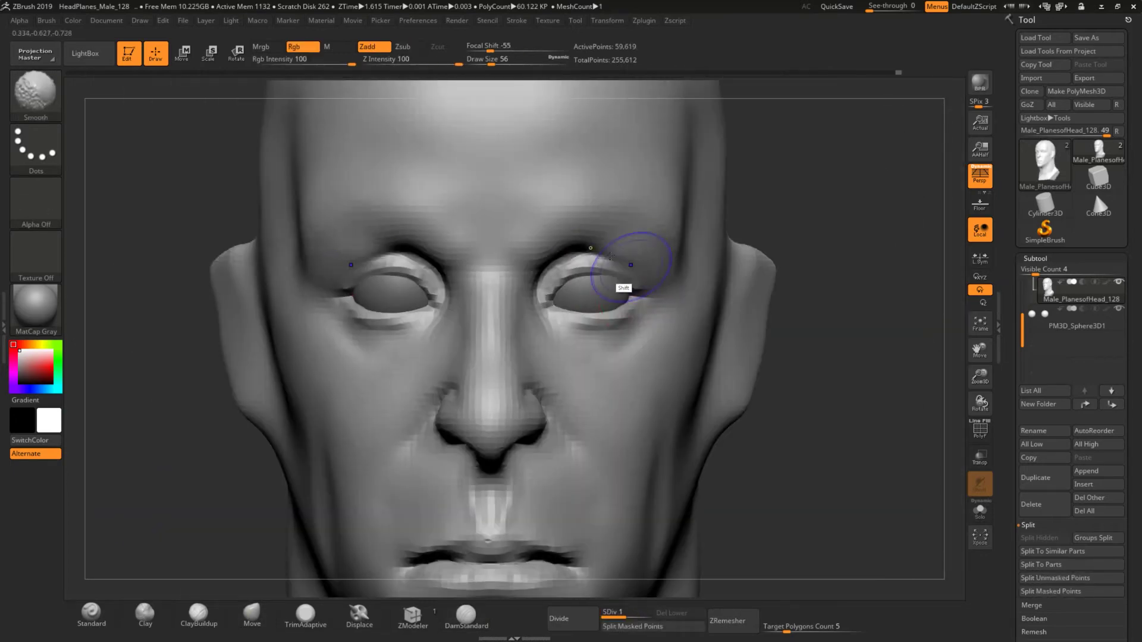
pyautogui.press('d')
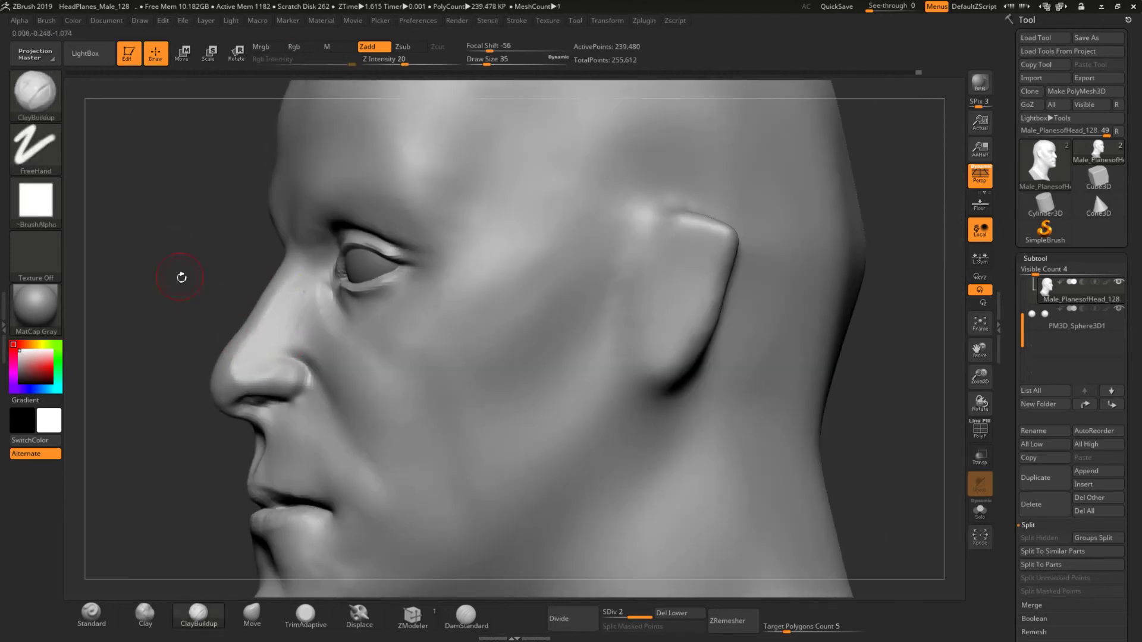
# - Push the broad head shape with the Move brush at Draw Size 192 on SDiv 1
pyautogui.moveTo(182, 277); pyautogui.dragTo(694, 430)
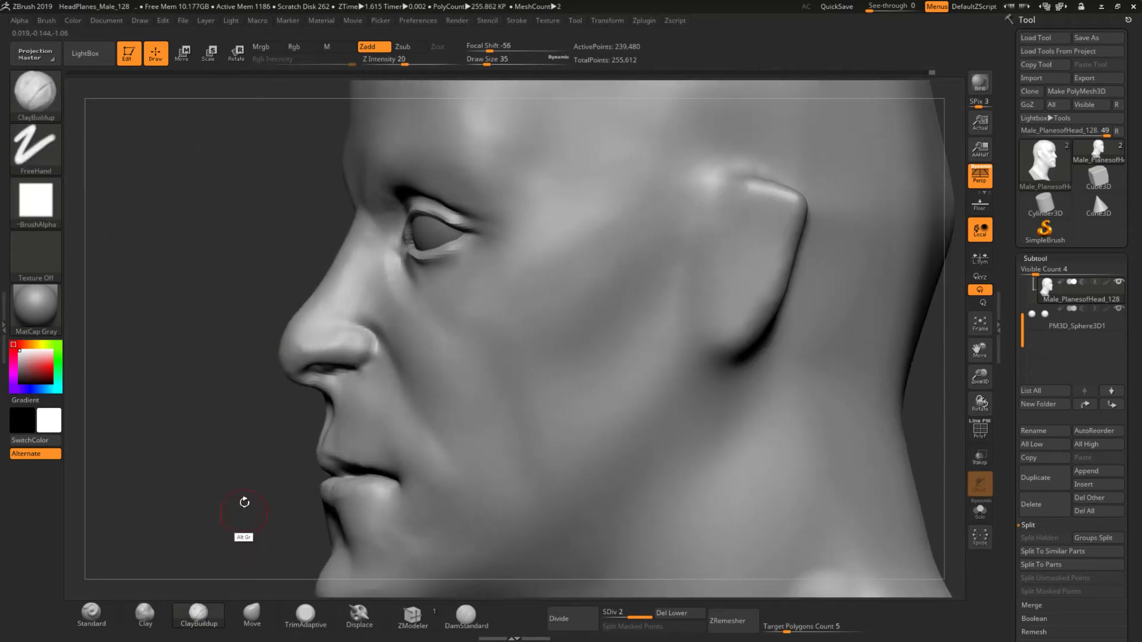
pyautogui.moveTo(243, 502); pyautogui.dragTo(293, 502)
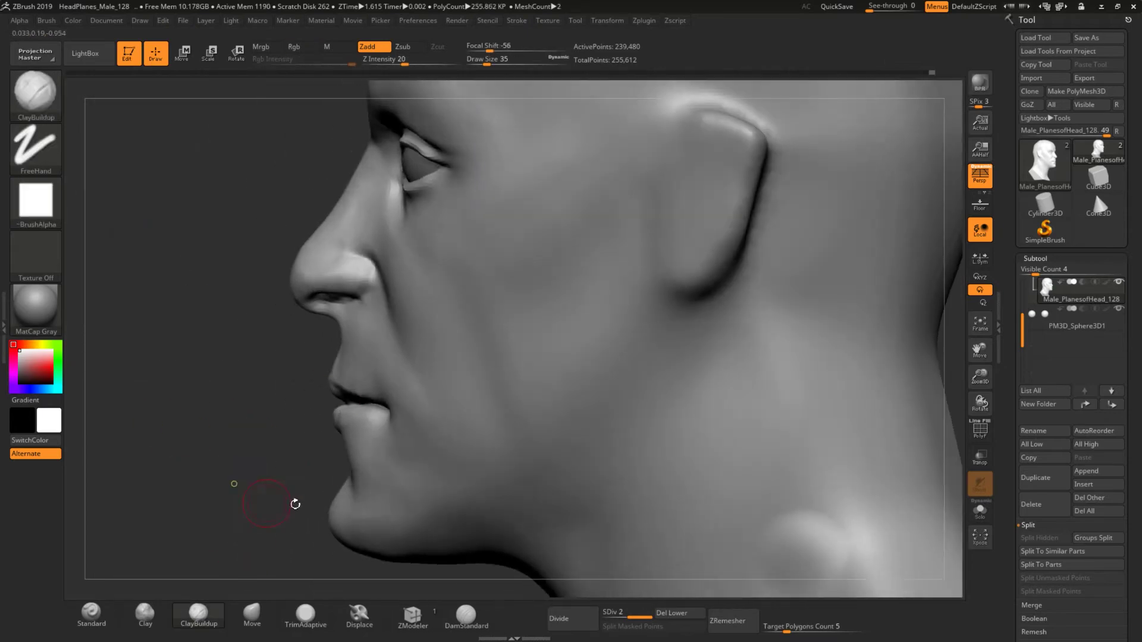
pyautogui.press('b')
pyautogui.press('m')
pyautogui.press('v')
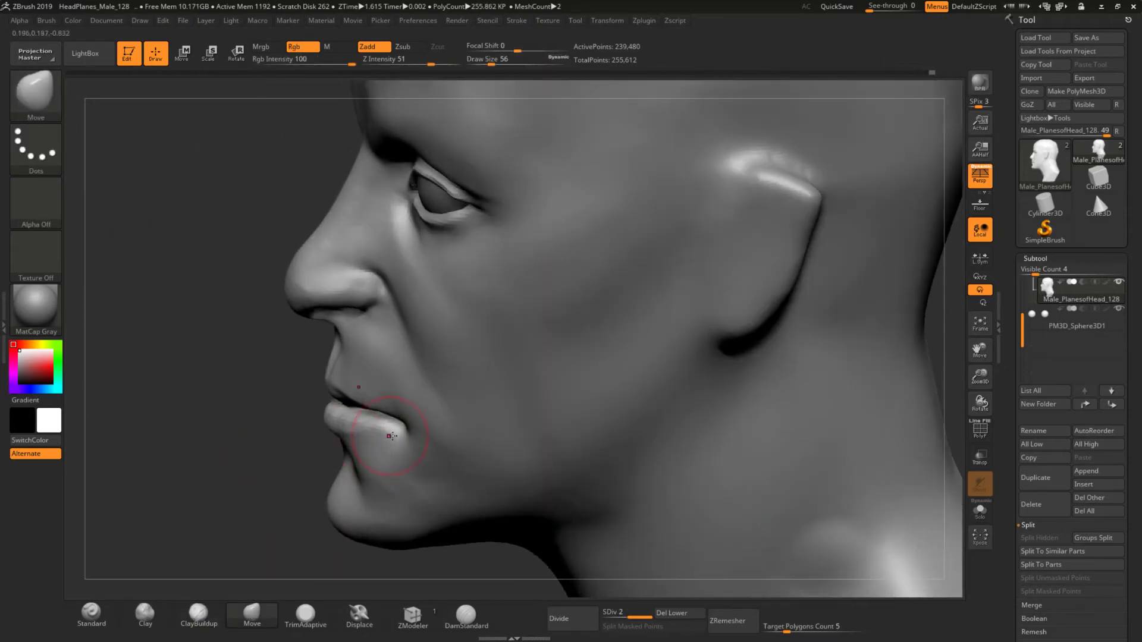
pyautogui.moveTo(390, 436)
pyautogui.mouseDown(button='right')
pyautogui.moveTo(292, 400)
pyautogui.moveTo(373, 406)
pyautogui.mouseUp(button='right')
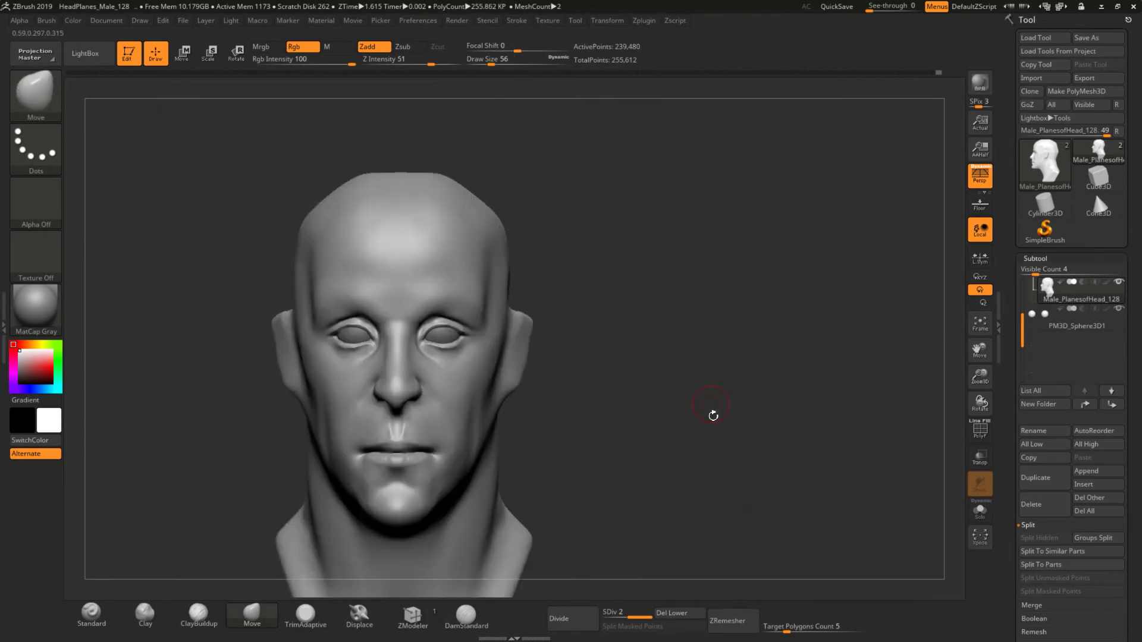
pyautogui.press('space')
pyautogui.hotkey('shift', 'd')
pyautogui.moveTo(581, 331); pyautogui.dragTo(605, 277, button='right')
pyautogui.moveTo(369, 213); pyautogui.dragTo(396, 318, button='right')
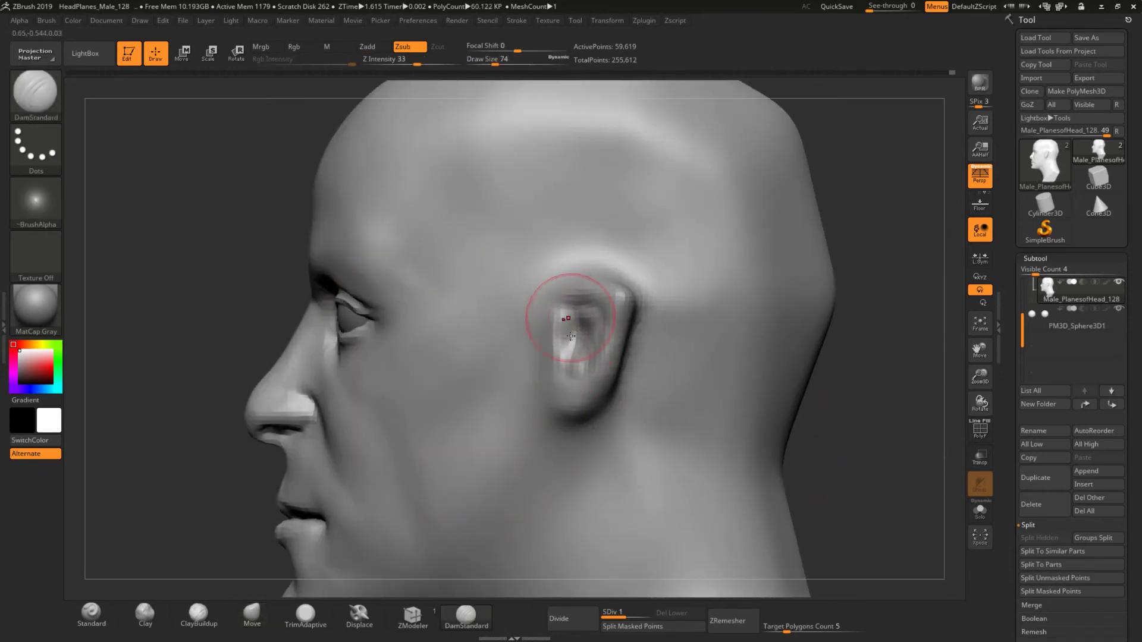
# - Shape the ear rim with the Move brush while switching subdivision levels
pyautogui.moveTo(572, 327); pyautogui.dragTo(454, 418, button='right')
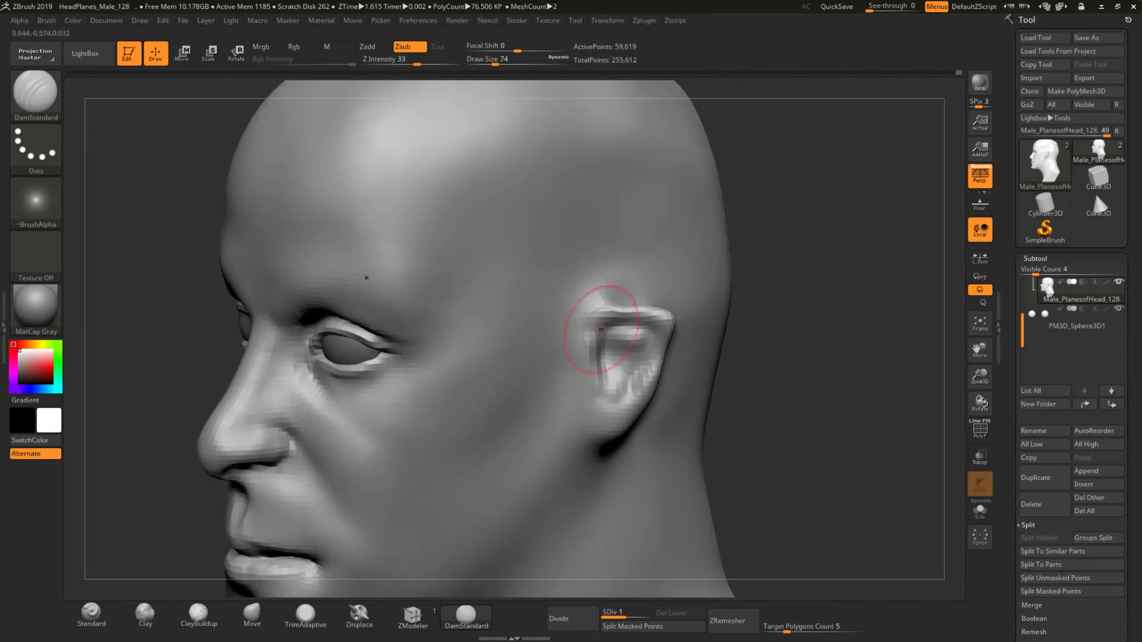
pyautogui.press('b')
pyautogui.press('m')
pyautogui.press('v')
pyautogui.press('d')
pyautogui.moveTo(669, 358)
pyautogui.mouseDown(button='right')
pyautogui.moveTo(574, 392)
pyautogui.moveTo(534, 383)
pyautogui.moveTo(568, 269)
pyautogui.mouseUp(button='right')
pyautogui.hotkey('shift', 'd')
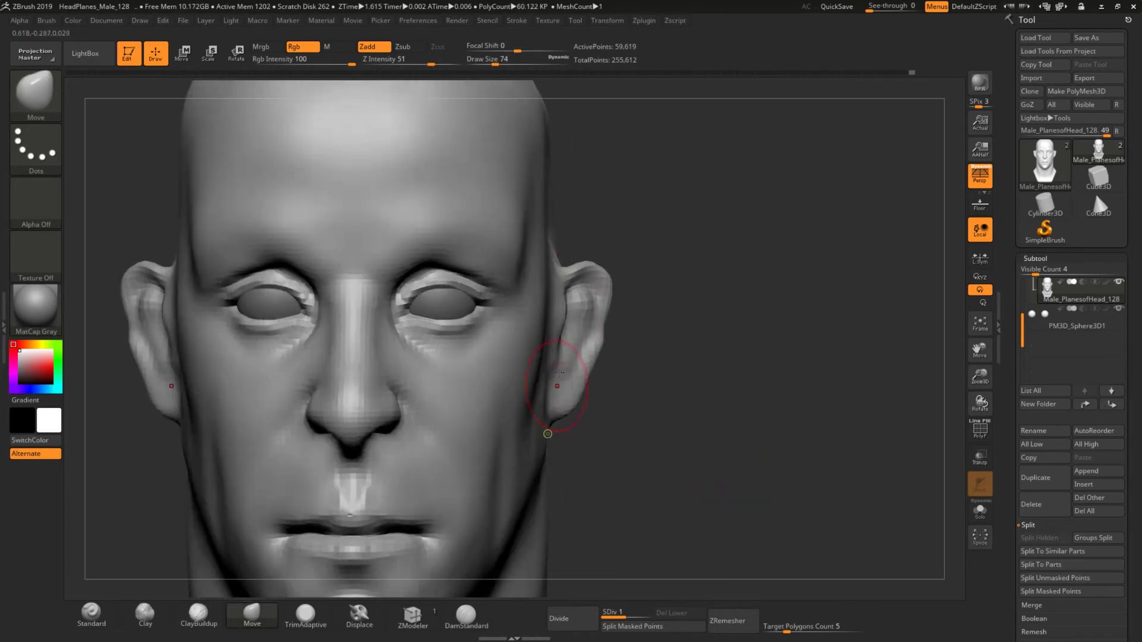
pyautogui.press('d')
# - Sculpt a ridge inside the ear with the Standard brush, then drop to SDiv 1
pyautogui.moveTo(670, 476); pyautogui.dragTo(595, 416, button='right')
pyautogui.press('space')
pyautogui.moveTo(417, 452); pyautogui.dragTo(381, 452)
pyautogui.click(91, 613)
pyautogui.moveTo(654, 286); pyautogui.dragTo(604, 253, button='right')
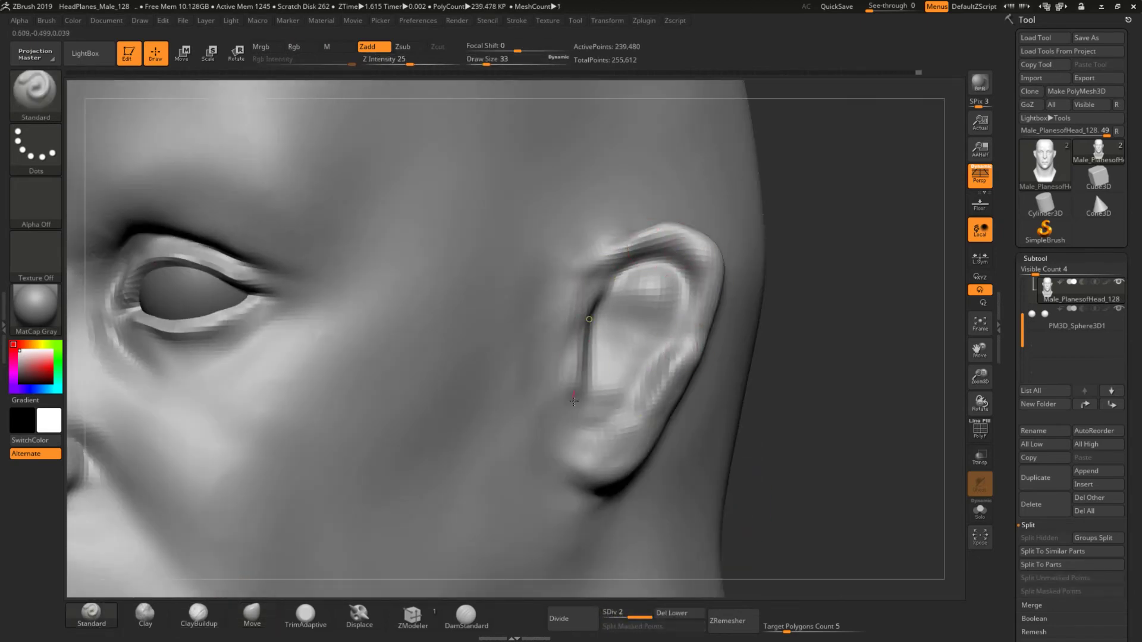
pyautogui.moveTo(673, 271); pyautogui.dragTo(600, 357, button='right')
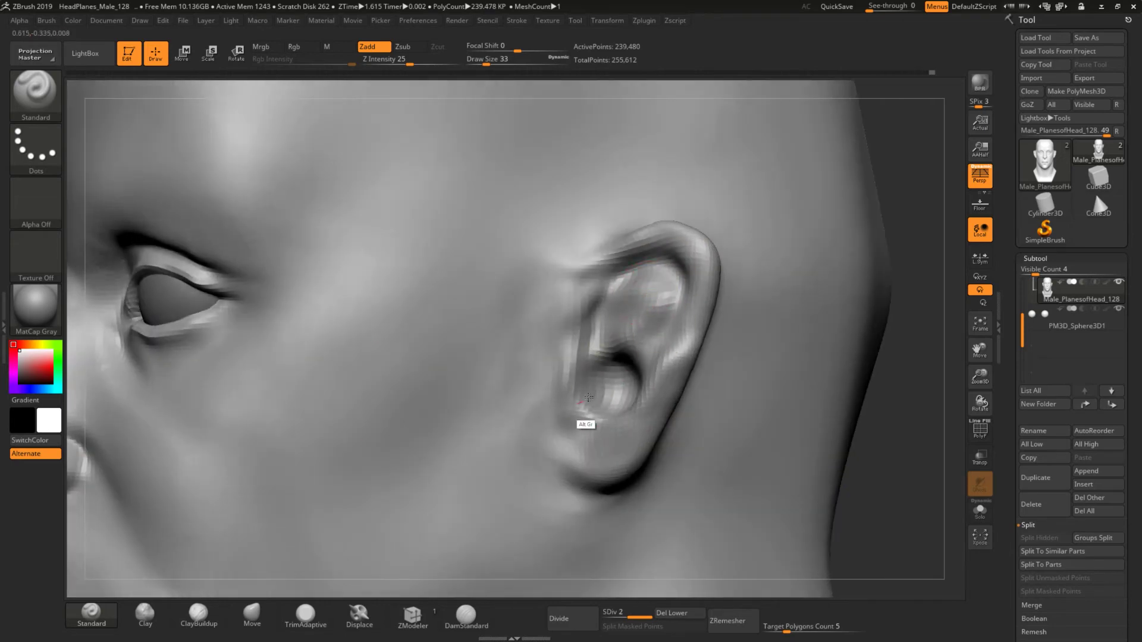
pyautogui.moveTo(561, 453)
pyautogui.keyDown('ctrl'); pyautogui.mouseDown(button='right')
pyautogui.moveTo(573, 467)
pyautogui.moveTo(694, 453)
pyautogui.mouseUp(button='right'); pyautogui.keyUp('ctrl')
pyautogui.moveTo(541, 481)
pyautogui.keyDown('ctrl'); pyautogui.mouseDown(button='right')
pyautogui.moveTo(236, 424)
pyautogui.moveTo(645, 525)
pyautogui.moveTo(293, 510)
pyautogui.mouseUp(button='right'); pyautogui.keyUp('ctrl')
pyautogui.hotkey('shift', 'd')
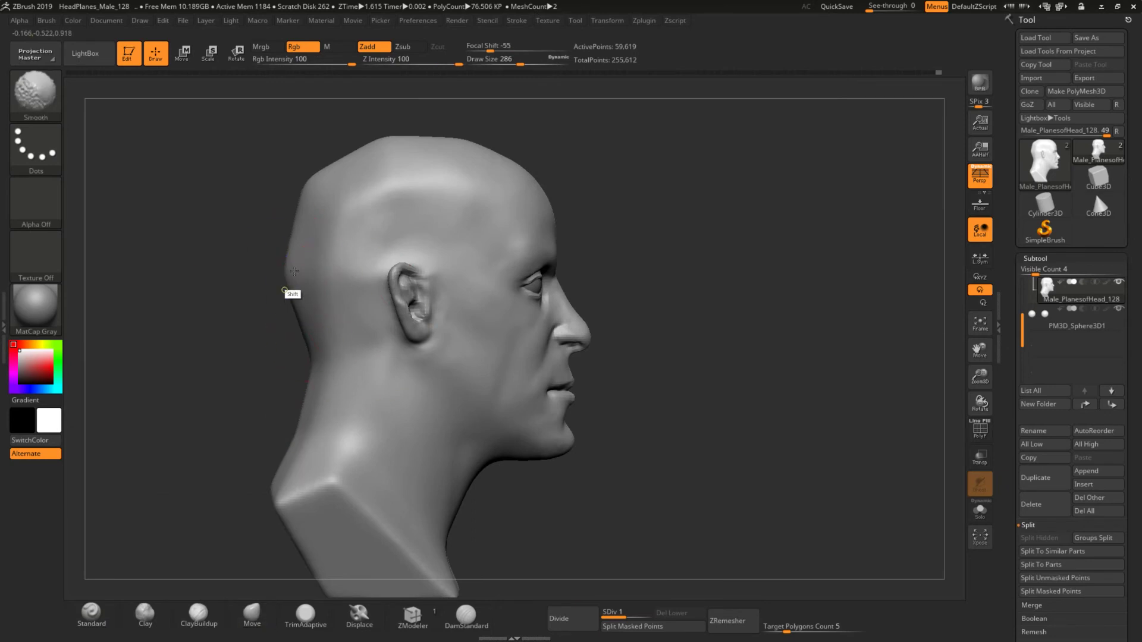
# - Smooth and reshape the jaw and neck of the SDiv 1 head from profile and front views
pyautogui.moveTo(450, 557); pyautogui.dragTo(461, 479, button='right')
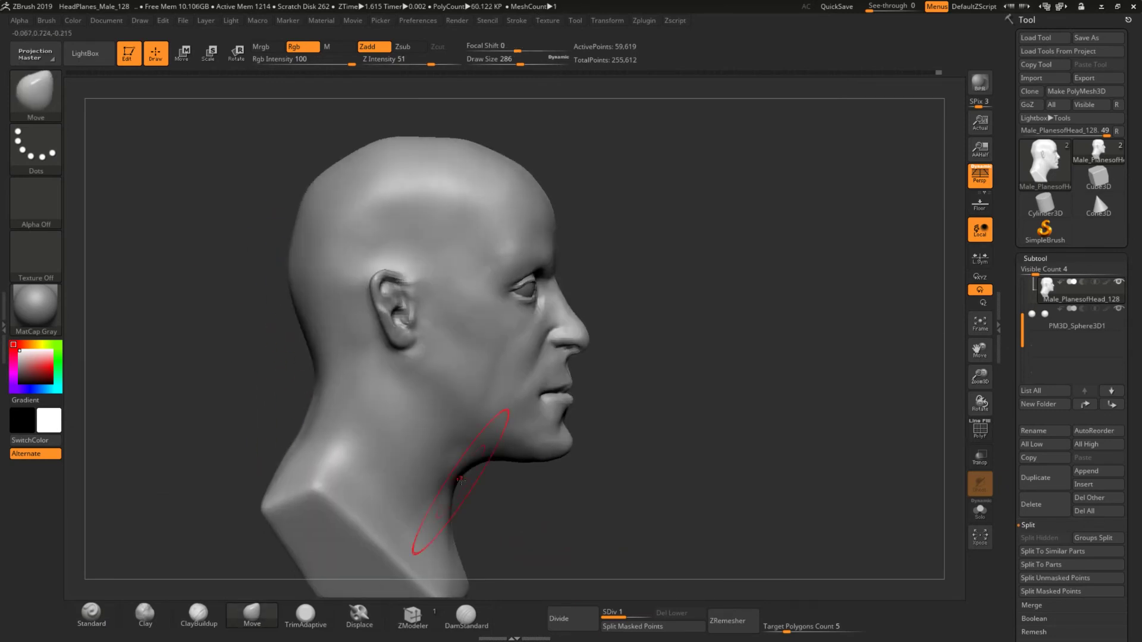
pyautogui.moveTo(432, 413)
pyautogui.mouseDown(button='right')
pyautogui.moveTo(460, 410)
pyautogui.moveTo(334, 377)
pyautogui.moveTo(461, 402)
pyautogui.mouseUp(button='right')
pyautogui.moveTo(298, 390)
pyautogui.mouseDown(button='right')
pyautogui.moveTo(280, 454)
pyautogui.moveTo(401, 260)
pyautogui.mouseUp(button='right')
pyautogui.moveTo(433, 348)
pyautogui.mouseDown(button='right')
pyautogui.moveTo(541, 485)
pyautogui.moveTo(273, 533)
pyautogui.moveTo(224, 480)
pyautogui.moveTo(641, 403)
pyautogui.moveTo(191, 357)
pyautogui.moveTo(383, 357)
pyautogui.moveTo(446, 216)
pyautogui.mouseUp(button='right')
pyautogui.press('shift')
pyautogui.moveTo(296, 193)
pyautogui.mouseDown(button='right')
pyautogui.moveTo(439, 191)
pyautogui.moveTo(451, 219)
pyautogui.moveTo(285, 318)
pyautogui.moveTo(383, 192)
pyautogui.mouseUp(button='right')
pyautogui.moveTo(361, 308)
pyautogui.keyDown('alt'); pyautogui.mouseDown(button='right')
pyautogui.moveTo(460, 299)
pyautogui.moveTo(470, 278)
pyautogui.moveTo(523, 268)
pyautogui.moveTo(384, 256)
pyautogui.moveTo(455, 286)
pyautogui.moveTo(234, 242)
pyautogui.mouseUp(button='right'); pyautogui.keyUp('alt')
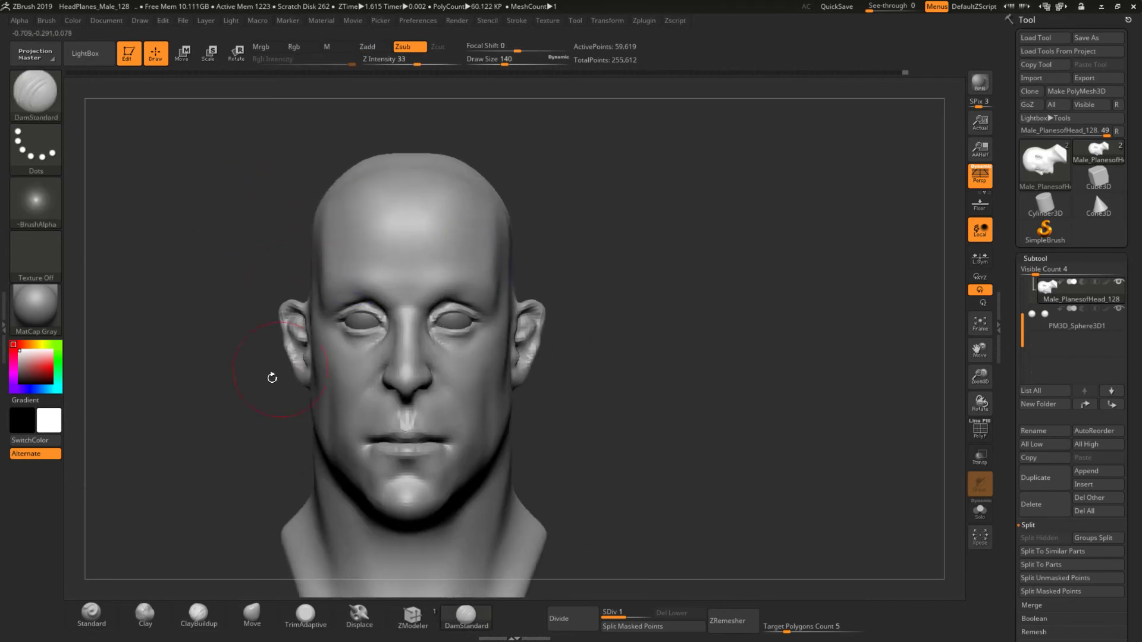
pyautogui.moveTo(484, 311); pyautogui.dragTo(320, 364, button='right')
pyautogui.press('b')
pyautogui.press('c')
pyautogui.press('b')
pyautogui.moveTo(548, 339)
pyautogui.keyDown('shift'); pyautogui.mouseDown(button='right')
pyautogui.moveTo(518, 322)
pyautogui.moveTo(255, 402)
pyautogui.moveTo(247, 472)
pyautogui.mouseUp(button='right'); pyautogui.keyUp('shift')
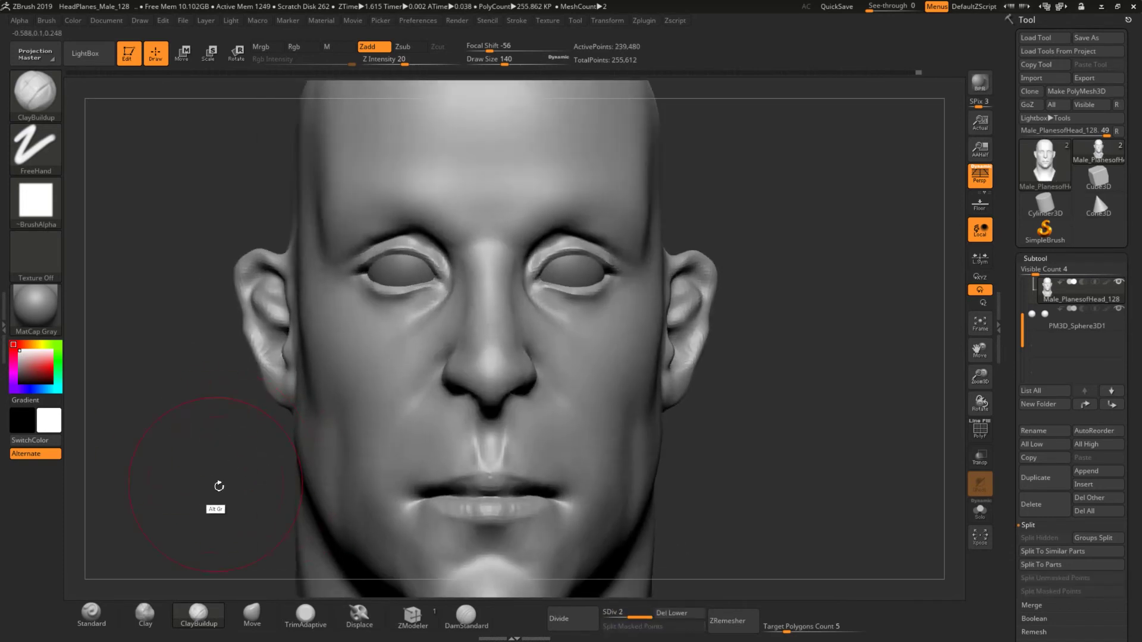
# - Carve a horizontal forehead crease with DamStandard at brush size 56
pyautogui.press('space')
pyautogui.moveTo(369, 341); pyautogui.dragTo(345, 340)
pyautogui.keyDown('ctrl'); pyautogui.moveTo(417, 321); pyautogui.dragTo(470, 288, button='right'); pyautogui.keyUp('ctrl')
pyautogui.press('b')
pyautogui.press('d')
pyautogui.press('s')
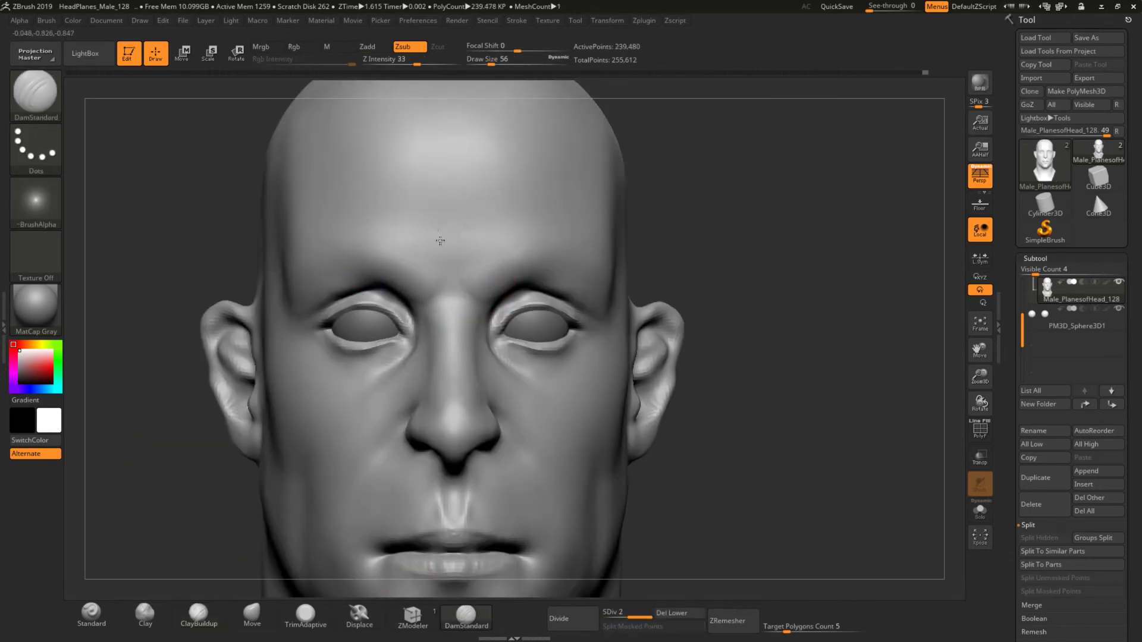
pyautogui.moveTo(442, 254); pyautogui.dragTo(465, 314, button='right')
pyautogui.moveTo(523, 246); pyautogui.dragTo(381, 246)
# - At the highest subdivision level, soften the mouth corners with ClayBuildup
pyautogui.moveTo(177, 253)
pyautogui.mouseDown(button='right')
pyautogui.moveTo(458, 324)
pyautogui.moveTo(474, 198)
pyautogui.mouseUp(button='right')
pyautogui.moveTo(382, 199)
pyautogui.mouseDown(button='right')
pyautogui.moveTo(250, 463)
pyautogui.moveTo(262, 410)
pyautogui.moveTo(459, 295)
pyautogui.moveTo(600, 449)
pyautogui.moveTo(336, 543)
pyautogui.moveTo(319, 434)
pyautogui.moveTo(504, 353)
pyautogui.mouseUp(button='right')
pyautogui.press('d')
pyautogui.moveTo(437, 357); pyautogui.dragTo(470, 337, button='right')
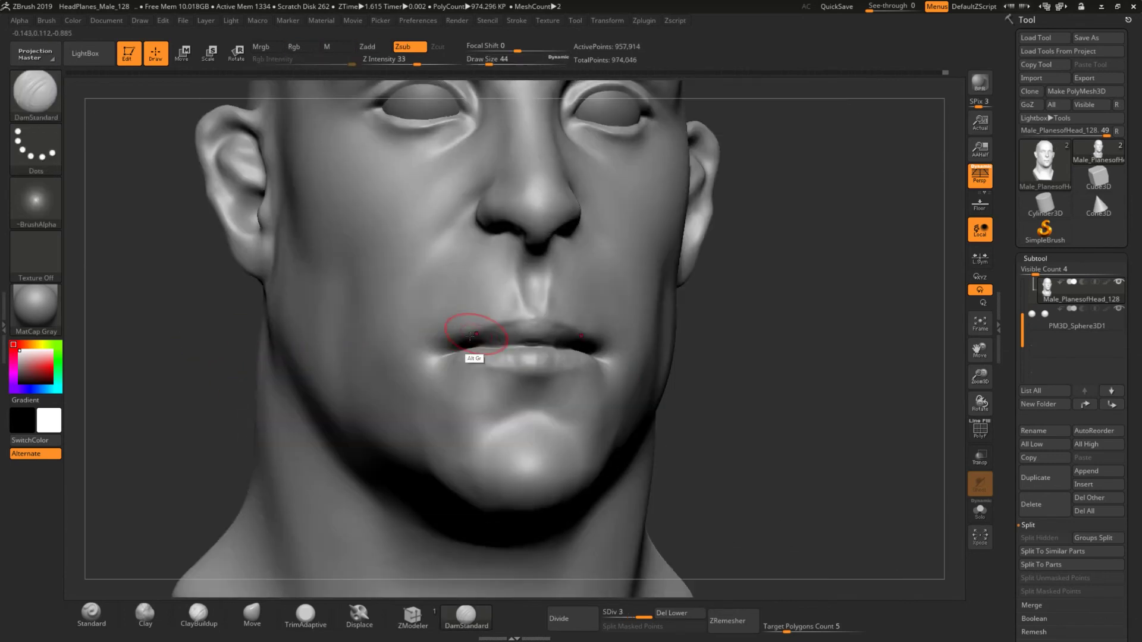
pyautogui.press('b')
pyautogui.press('c')
pyautogui.press('b')
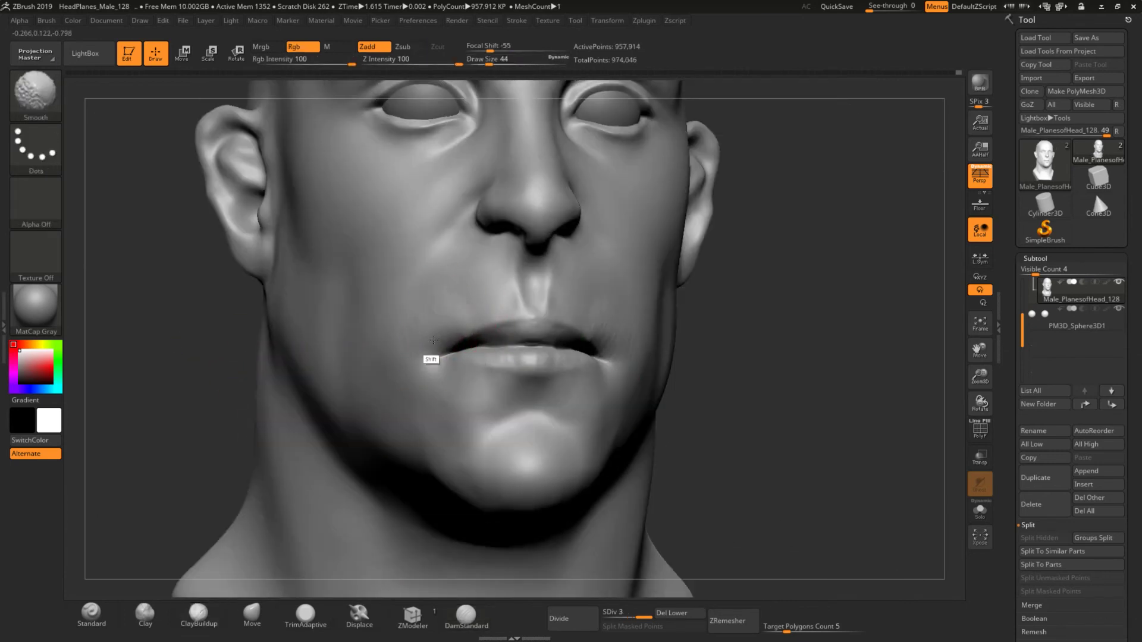
pyautogui.keyDown('shift'); pyautogui.moveTo(416, 339); pyautogui.dragTo(418, 356); pyautogui.keyUp('shift')
pyautogui.keyDown('shift'); pyautogui.moveTo(429, 340); pyautogui.dragTo(238, 387, button='right'); pyautogui.keyUp('shift')
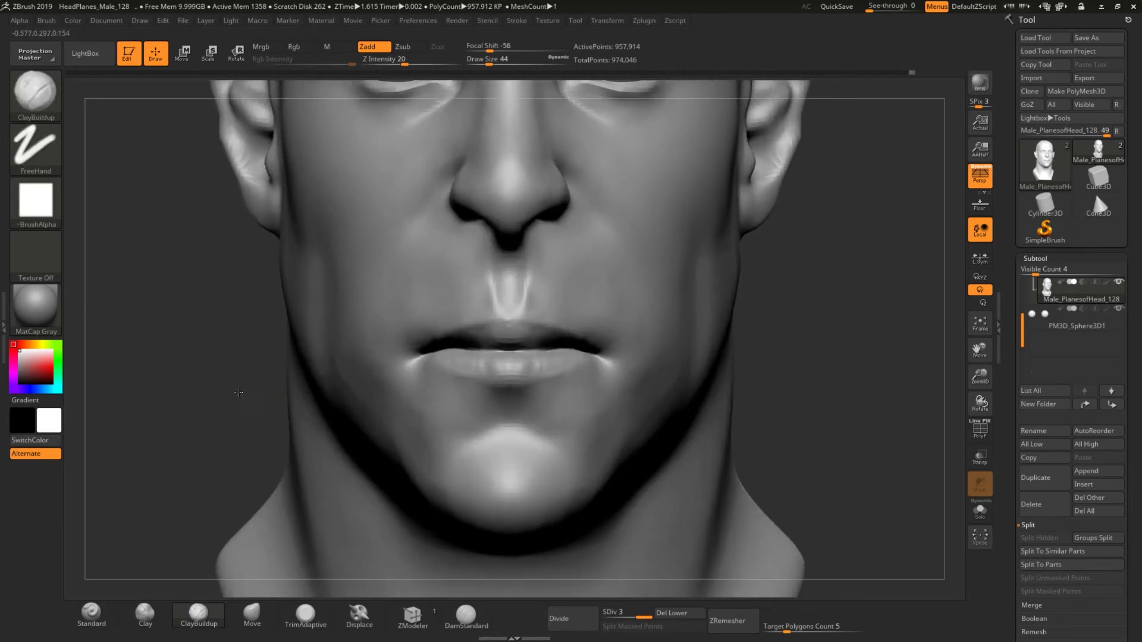
# - Sharpen the lip line with DamStandard and smooth the mouth corner
pyautogui.press('b')
pyautogui.press('d')
pyautogui.press('s')
pyautogui.keyDown('ctrl'); pyautogui.moveTo(529, 403); pyautogui.dragTo(474, 400, button='right'); pyautogui.keyUp('ctrl')
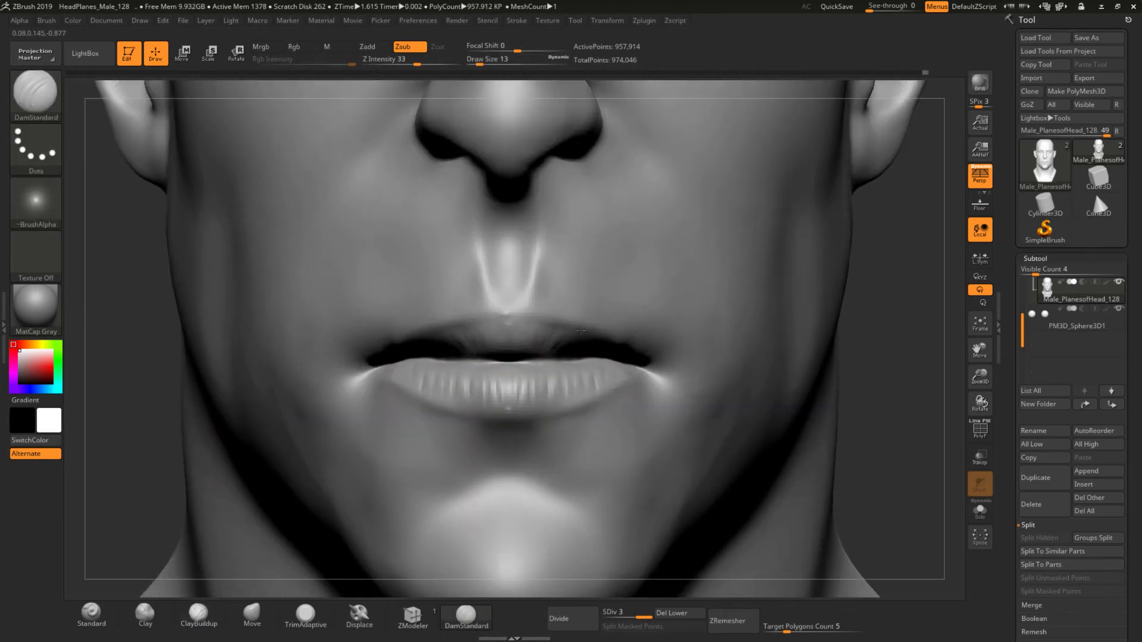
pyautogui.press('shift')
pyautogui.moveTo(113, 445)
pyautogui.mouseDown()
pyautogui.moveTo(428, 356)
pyautogui.moveTo(631, 358)
pyautogui.mouseUp()
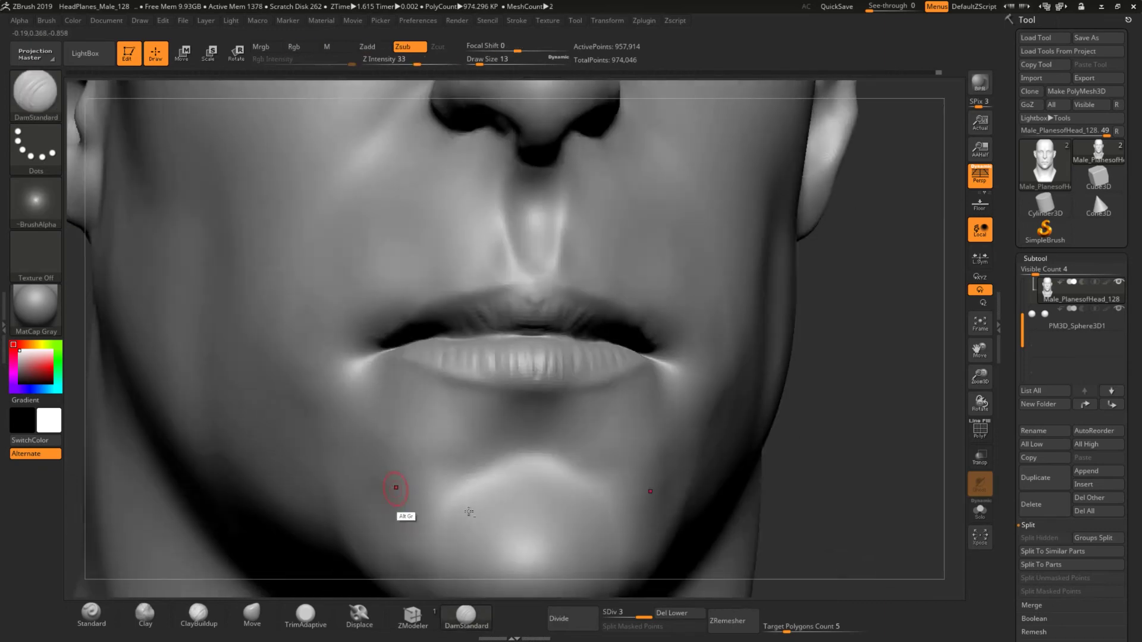
# - Resize the brush to 31 and define the creases under the eyes
pyautogui.moveTo(395, 485); pyautogui.dragTo(365, 479, button='right')
pyautogui.moveTo(695, 339); pyautogui.dragTo(751, 342, button='right')
pyautogui.press('shift')
pyautogui.keyDown('alt'); pyautogui.moveTo(328, 395); pyautogui.dragTo(757, 435, button='right'); pyautogui.keyUp('alt')
pyautogui.moveTo(410, 512)
pyautogui.mouseDown(button='right')
pyautogui.moveTo(724, 500)
pyautogui.moveTo(273, 415)
pyautogui.moveTo(596, 342)
pyautogui.mouseUp(button='right')
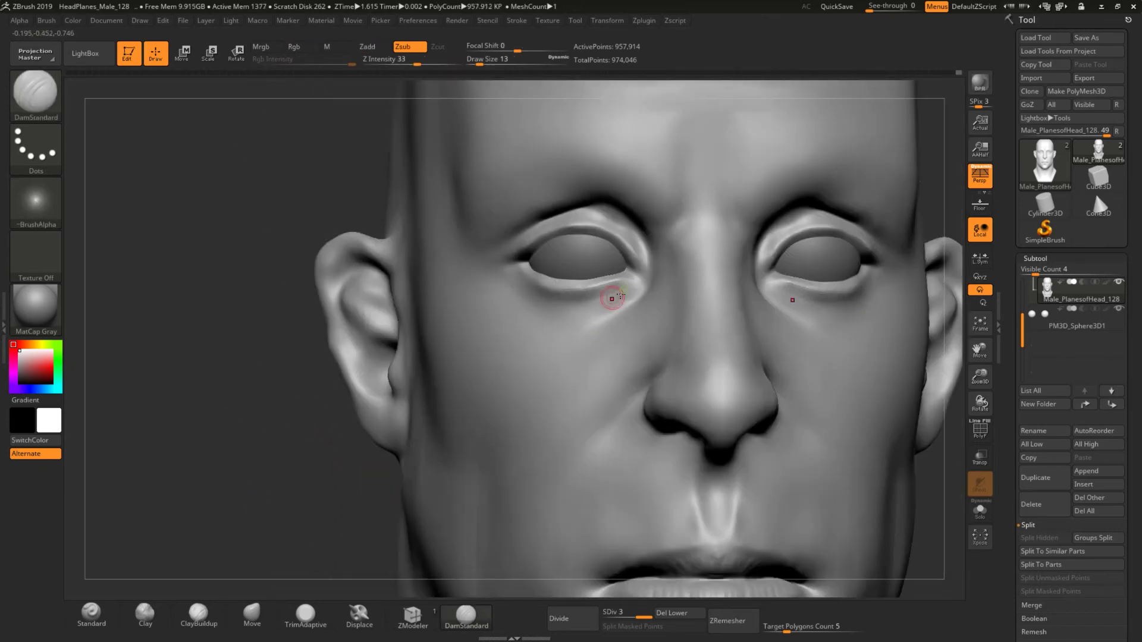
pyautogui.press('space')
pyautogui.moveTo(518, 326); pyautogui.dragTo(538, 326)
pyautogui.moveTo(526, 236)
pyautogui.mouseDown(button='right')
pyautogui.moveTo(515, 271)
pyautogui.moveTo(619, 255)
pyautogui.moveTo(458, 256)
pyautogui.moveTo(509, 242)
pyautogui.mouseUp(button='right')
pyautogui.moveTo(683, 236)
pyautogui.mouseDown(button='right')
pyautogui.moveTo(323, 472)
pyautogui.moveTo(683, 395)
pyautogui.moveTo(670, 305)
pyautogui.moveTo(576, 508)
pyautogui.moveTo(574, 467)
pyautogui.moveTo(176, 421)
pyautogui.moveTo(440, 246)
pyautogui.moveTo(373, 261)
pyautogui.mouseUp(button='right')
# - Raise detail on the ear with the Standard brush
pyautogui.press('b')
pyautogui.press('s')
pyautogui.press('t')
pyautogui.moveTo(369, 318); pyautogui.dragTo(404, 337, button='right')
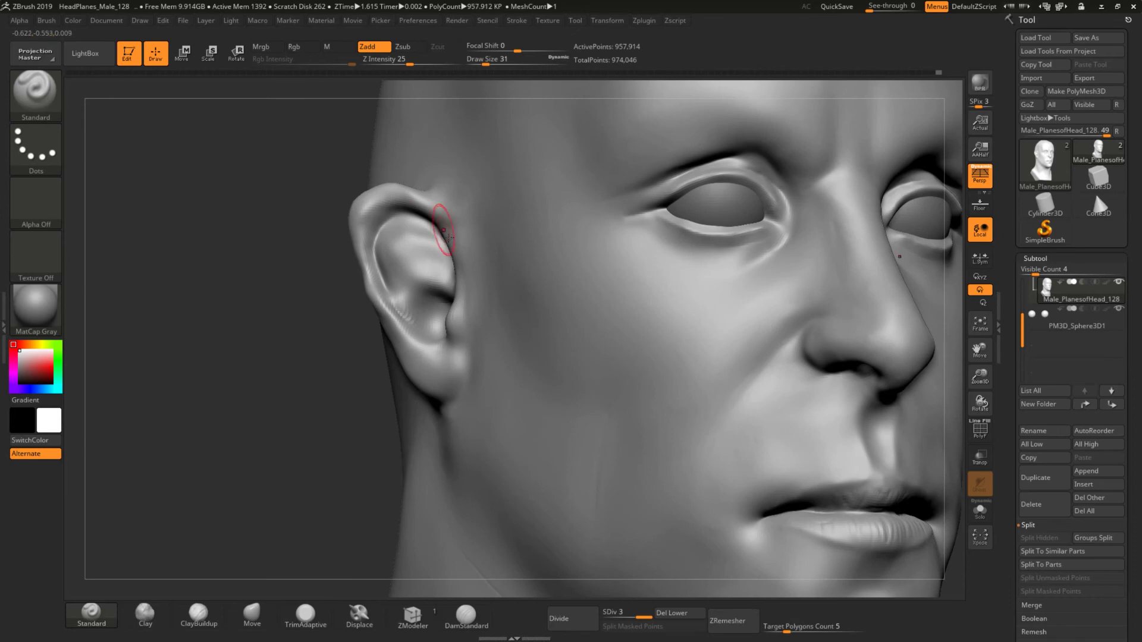
pyautogui.moveTo(433, 273); pyautogui.dragTo(262, 388, button='right')
pyautogui.moveTo(461, 365)
pyautogui.keyDown('alt'); pyautogui.mouseDown(button='right')
pyautogui.moveTo(247, 369)
pyautogui.moveTo(289, 427)
pyautogui.mouseUp(button='right'); pyautogui.keyUp('alt')
pyautogui.moveTo(331, 480)
pyautogui.mouseDown(button='right')
pyautogui.moveTo(250, 385)
pyautogui.moveTo(320, 531)
pyautogui.mouseUp(button='right')
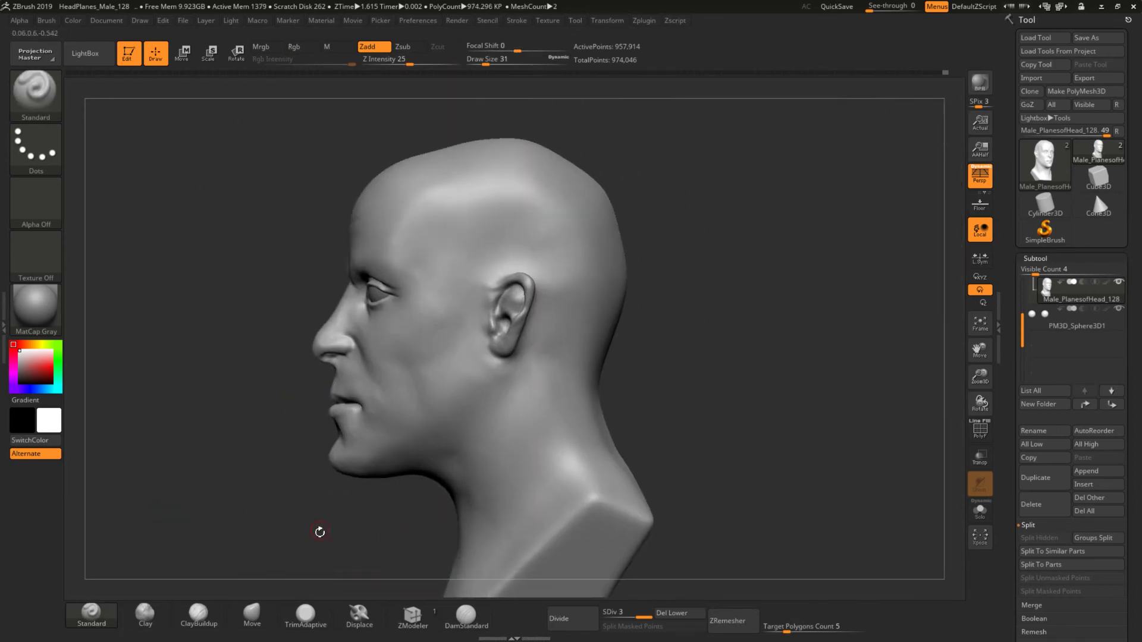
# - Adjust the large head forms with the Move brush at SDiv 1
pyautogui.hotkey('shift', 'd')
pyautogui.hotkey('shift', 'd')
pyautogui.keyDown('alt'); pyautogui.moveTo(256, 553); pyautogui.dragTo(316, 543, button='right'); pyautogui.keyUp('alt')
pyautogui.press('b')
pyautogui.press('m')
pyautogui.press('v')
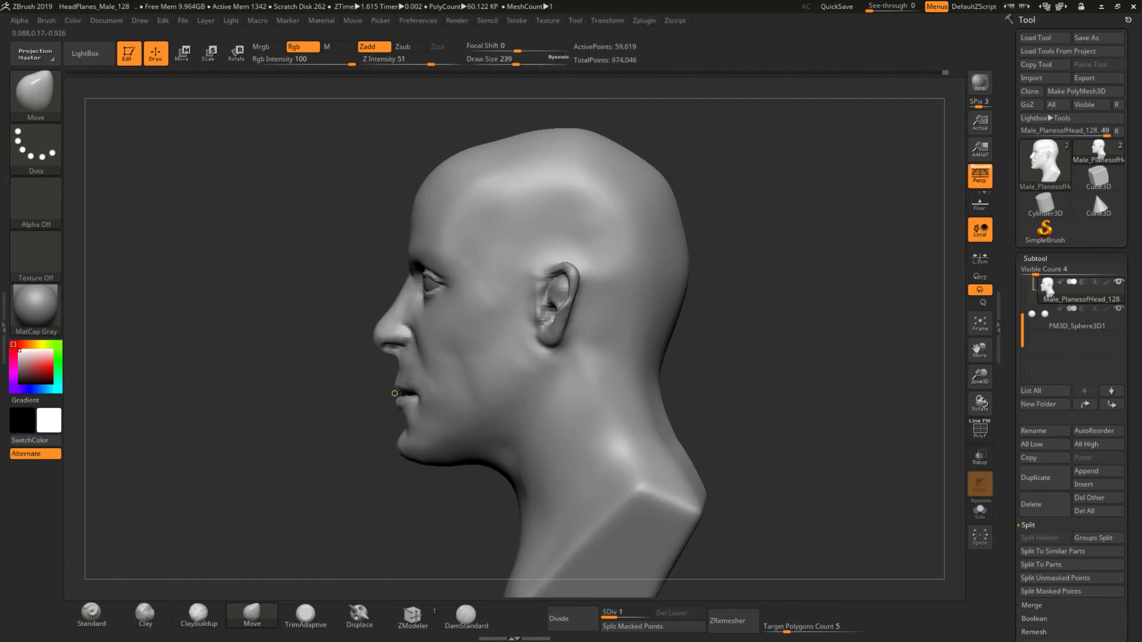
pyautogui.moveTo(416, 463); pyautogui.dragTo(216, 446, button='right')
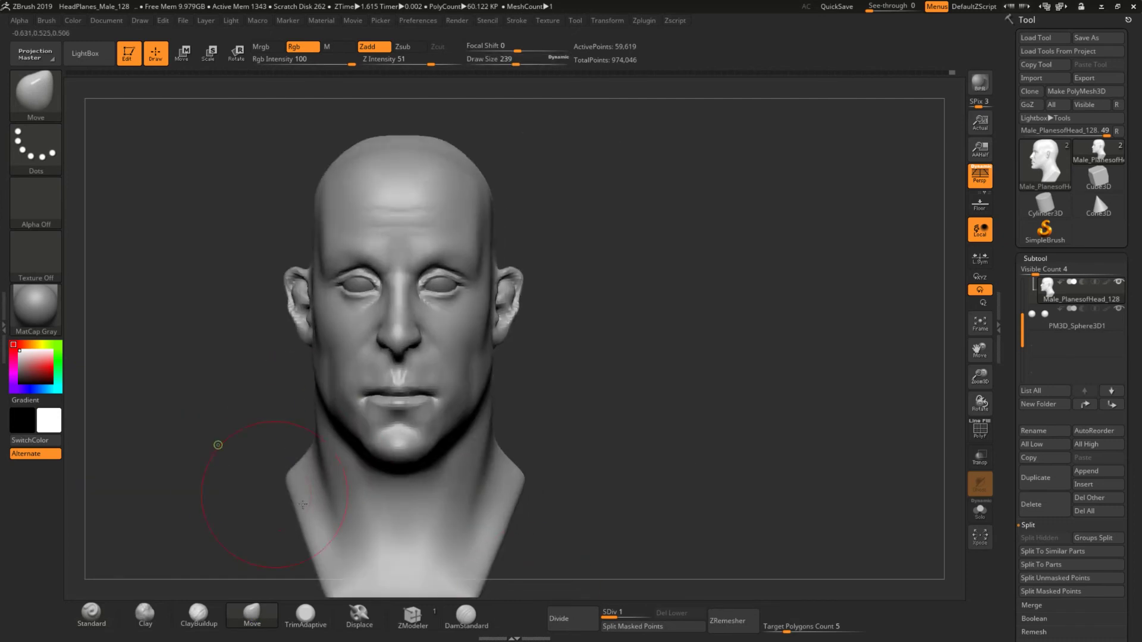
# - Return to SDiv 3 and smooth the face up close
pyautogui.press('d')
pyautogui.press('d')
pyautogui.press('space')
pyautogui.keyDown('alt'); pyautogui.moveTo(301, 416); pyautogui.dragTo(273, 477, button='right'); pyautogui.keyUp('alt')
pyautogui.press('shift')
# - Refine the lips, mouth corners and chin with DamStandard and ClayBuildup
pyautogui.press('b')
pyautogui.press('d')
pyautogui.press('s')
pyautogui.moveTo(456, 339)
pyautogui.mouseDown(button='right')
pyautogui.moveTo(607, 350)
pyautogui.moveTo(319, 492)
pyautogui.moveTo(295, 422)
pyautogui.moveTo(229, 436)
pyautogui.moveTo(498, 385)
pyautogui.mouseUp(button='right')
pyautogui.press('b')
pyautogui.press('c')
pyautogui.press('b')
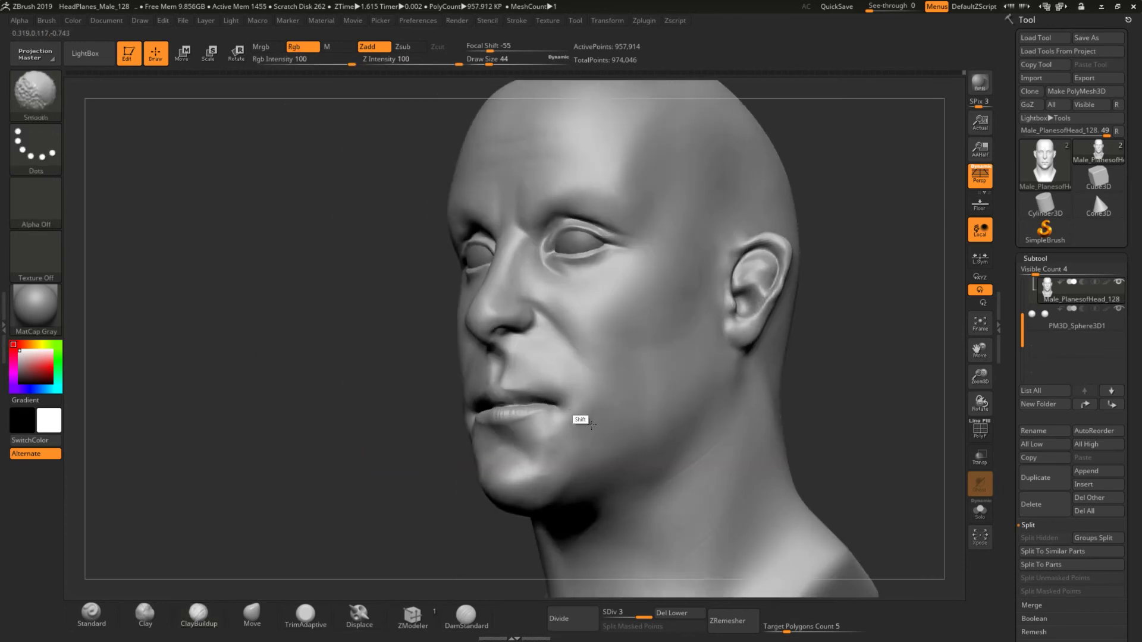
pyautogui.moveTo(474, 477)
pyautogui.mouseDown(button='right')
pyautogui.moveTo(479, 499)
pyautogui.moveTo(624, 502)
pyautogui.mouseUp(button='right')
pyautogui.moveTo(425, 493)
pyautogui.mouseDown(button='right')
pyautogui.moveTo(250, 479)
pyautogui.moveTo(454, 383)
pyautogui.moveTo(620, 479)
pyautogui.moveTo(327, 396)
pyautogui.moveTo(252, 400)
pyautogui.moveTo(994, 536)
pyautogui.mouseUp(button='right')
# - Enable Surface Noise on the head and preview it in NoiseMaker
pyautogui.click(1035, 258)
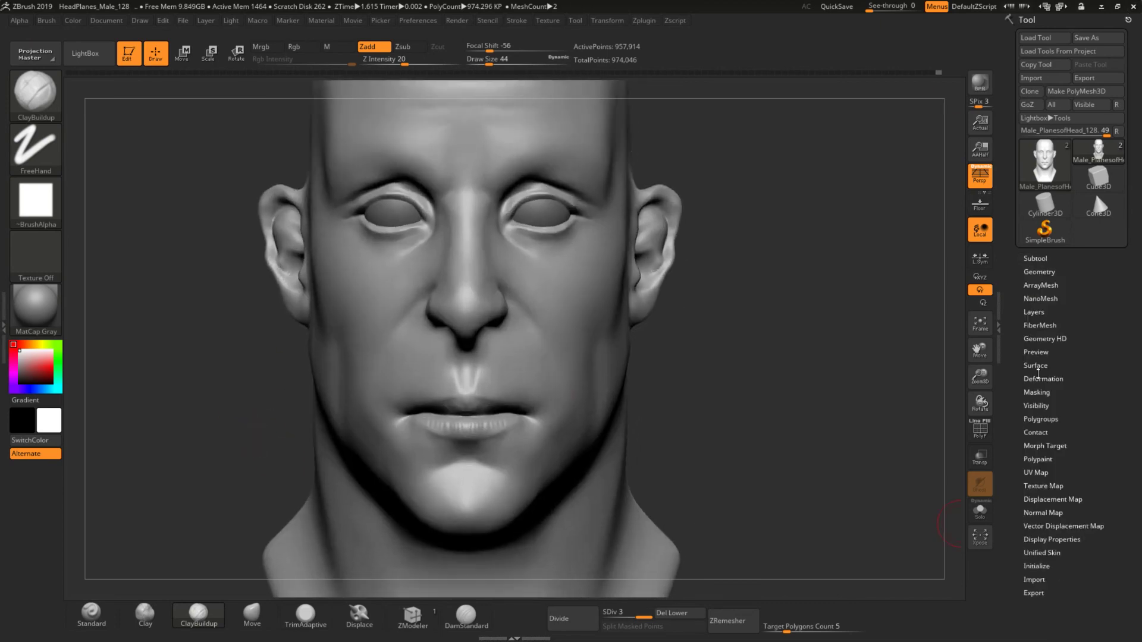
pyautogui.click(1036, 365)
pyautogui.click(1030, 378)
pyautogui.click(847, 589)
pyautogui.click(1034, 386)
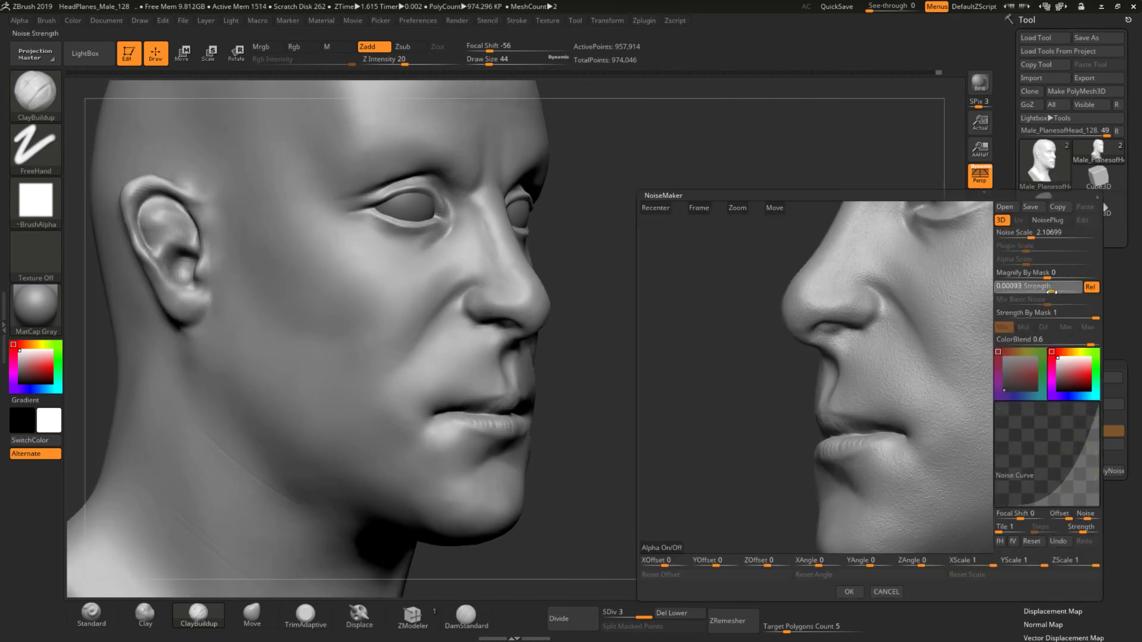
pyautogui.click(849, 592)
# - Re-edit the noise to scale 2.1 and strength -0.0012, then frame the head
pyautogui.moveTo(739, 454)
pyautogui.mouseDown()
pyautogui.moveTo(792, 502)
pyautogui.moveTo(722, 455)
pyautogui.moveTo(785, 388)
pyautogui.moveTo(881, 443)
pyautogui.mouseUp()
pyautogui.hotkey('ctrl', 'z')
pyautogui.click(1054, 382)
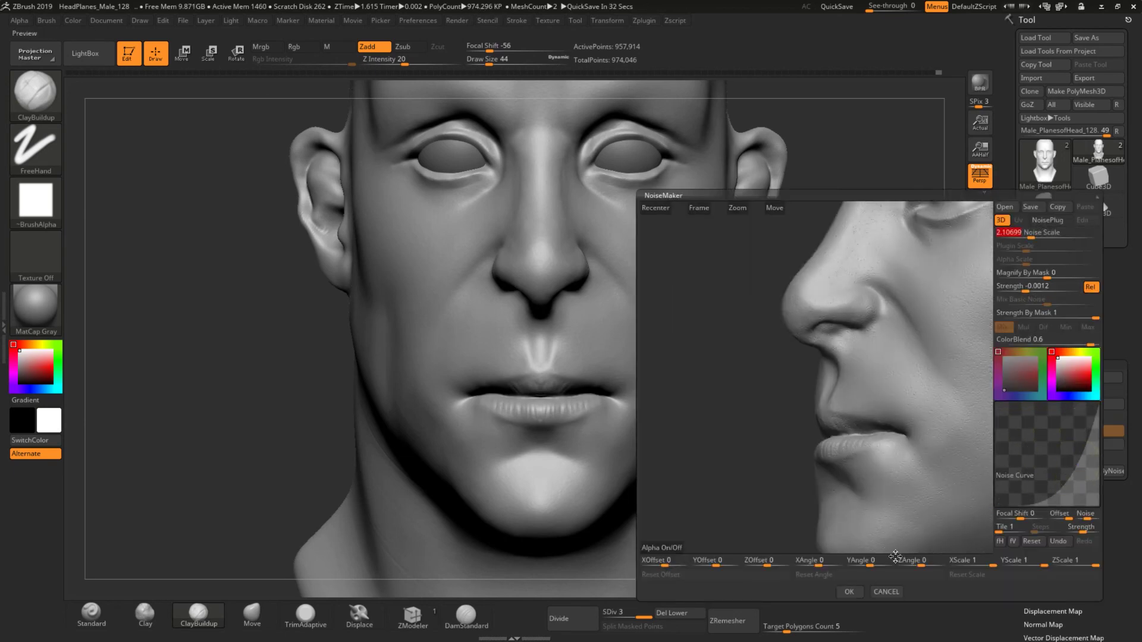
pyautogui.click(887, 592)
pyautogui.moveTo(882, 413); pyautogui.dragTo(948, 448)
pyautogui.hotkey('ctrl', 'z')
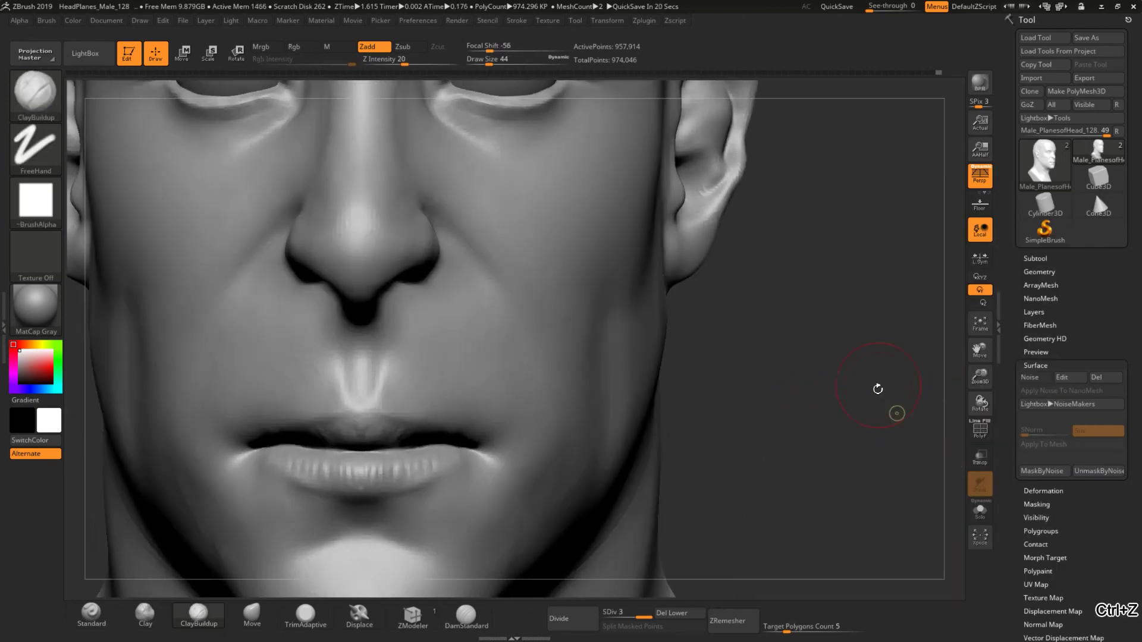
pyautogui.press('f')
pyautogui.click(95, 618)
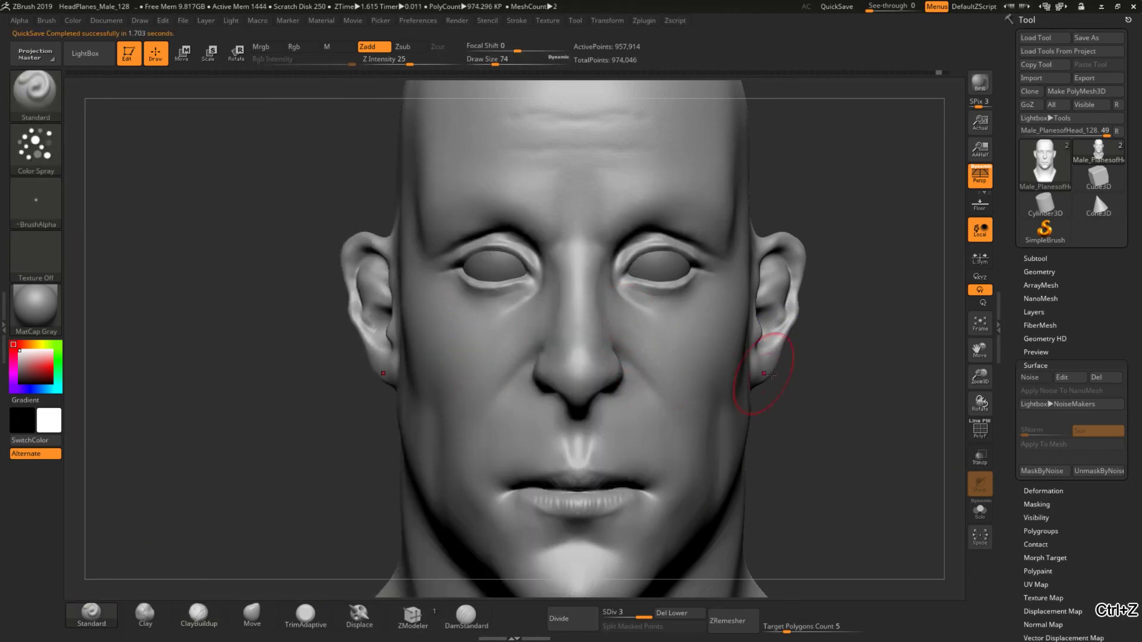
# - Spray fine skin texture with the Color Spray brush at sizes 25 and 56
pyautogui.press('space')
pyautogui.moveTo(544, 266); pyautogui.dragTo(757, 446)
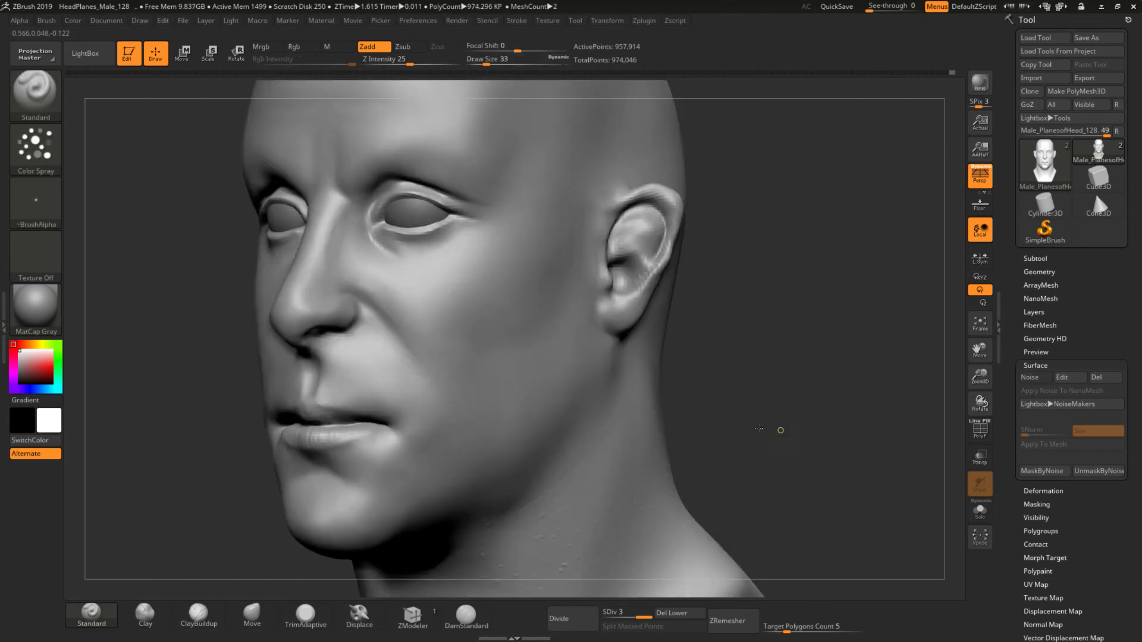
pyautogui.keyDown('shift'); pyautogui.moveTo(357, 256); pyautogui.dragTo(594, 395); pyautogui.keyUp('shift')
pyautogui.press('space')
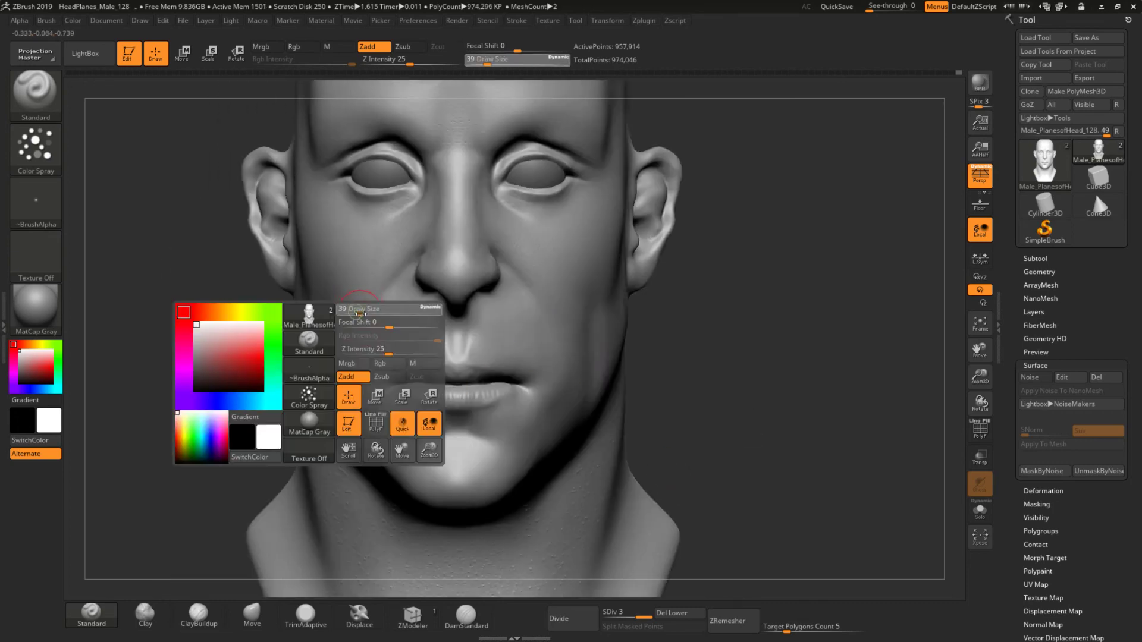
# - Carve brow wrinkles with DamStandard and view the bust as a render on black
pyautogui.moveTo(422, 433); pyautogui.dragTo(443, 513, button='right')
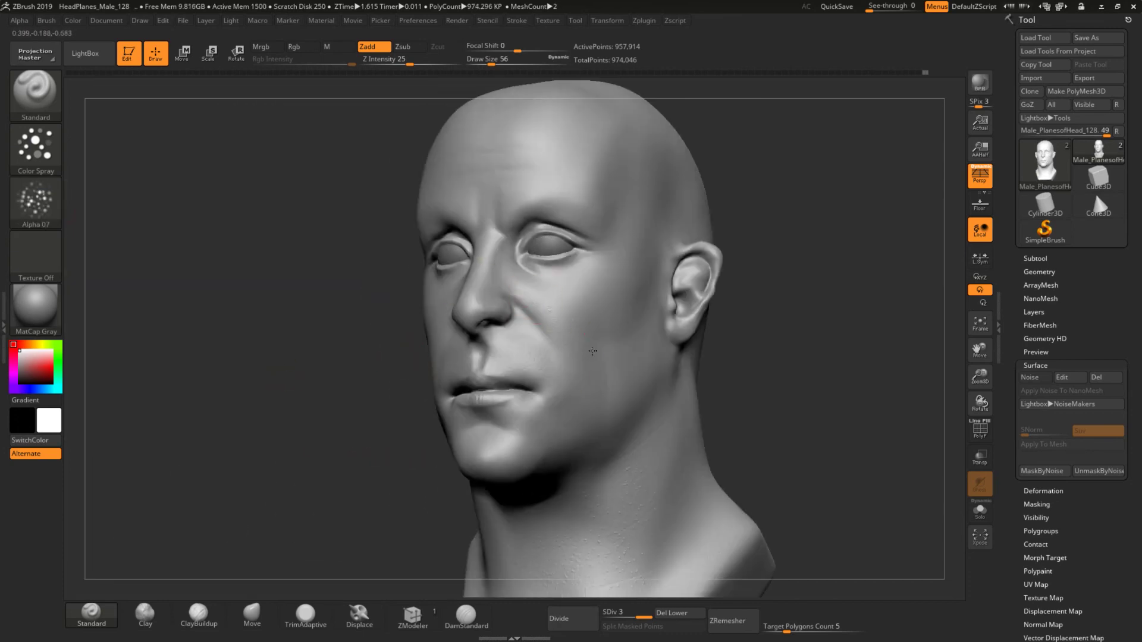
pyautogui.hotkey('ctrl', 'z')
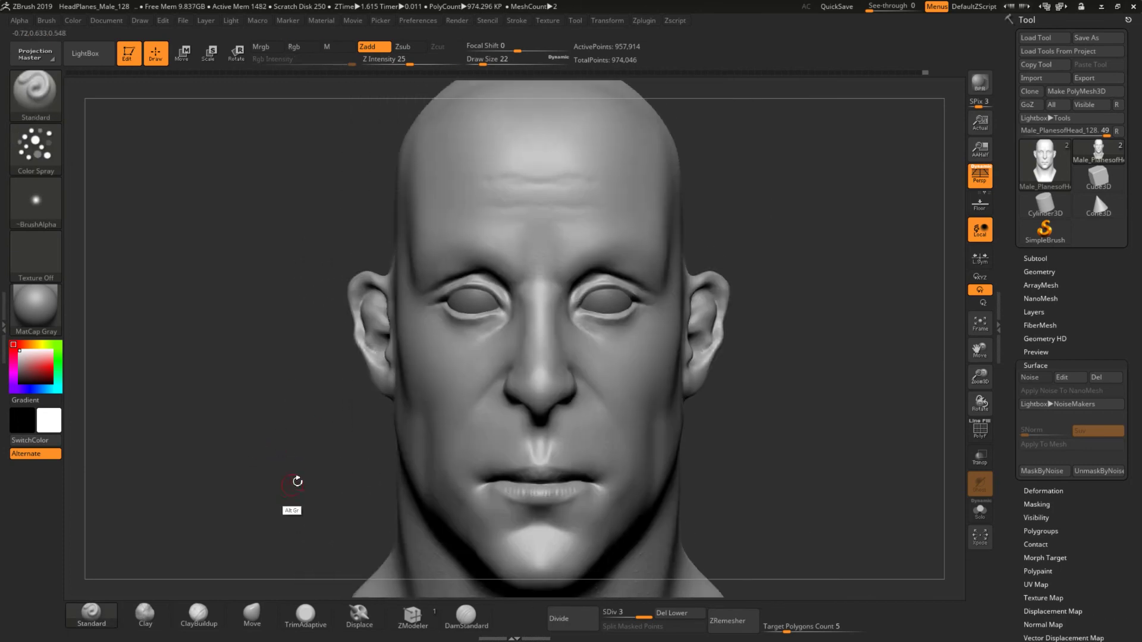
pyautogui.moveTo(416, 393)
pyautogui.mouseDown()
pyautogui.moveTo(327, 486)
pyautogui.moveTo(334, 361)
pyautogui.mouseUp()
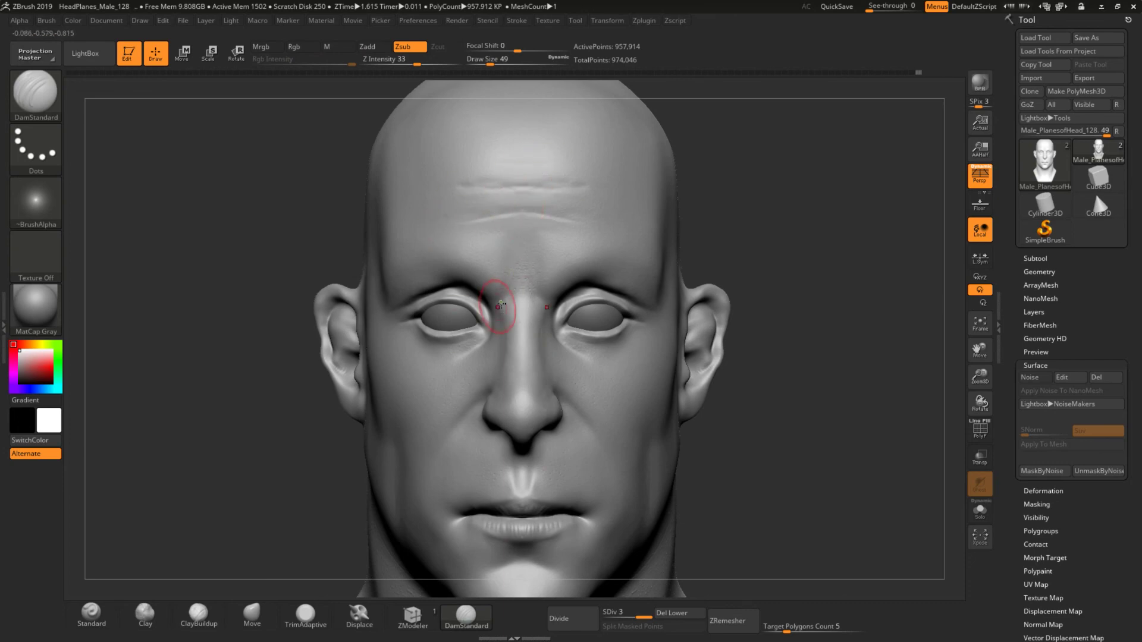
pyautogui.moveTo(242, 505)
pyautogui.keyDown('alt'); pyautogui.mouseDown()
pyautogui.moveTo(345, 491)
pyautogui.moveTo(357, 437)
pyautogui.mouseUp(); pyautogui.keyUp('alt')
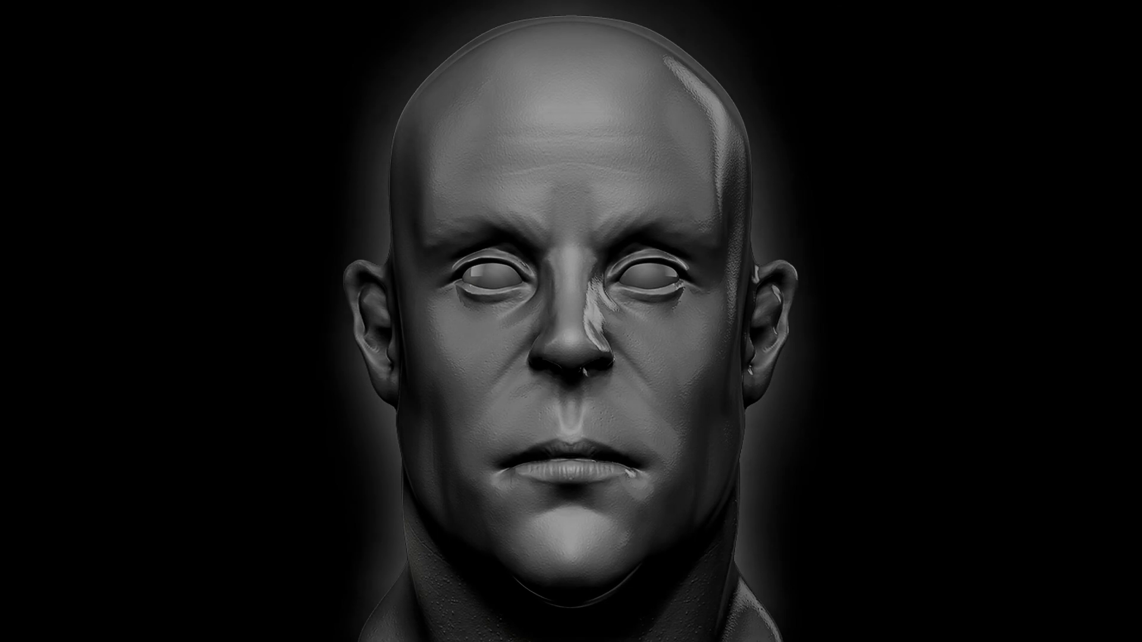